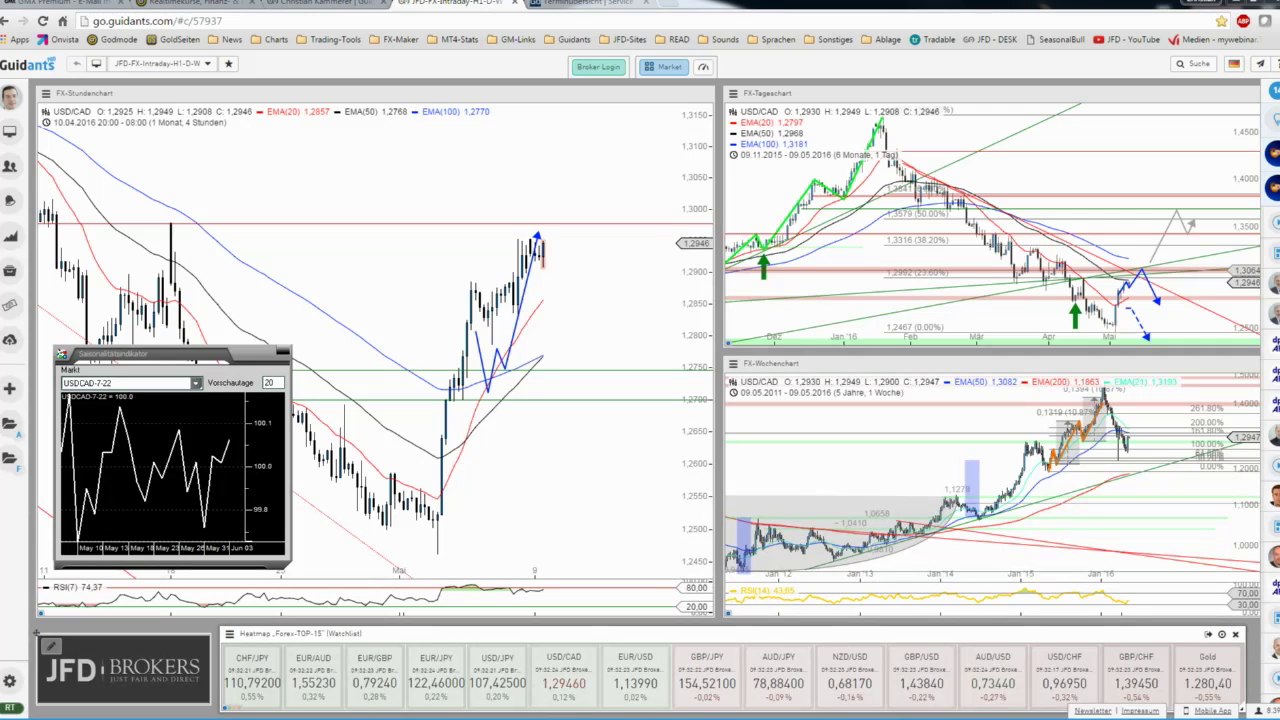
Close the seasonality window and show the weekly USD/CAD chart full screen
left_click(880, 445)
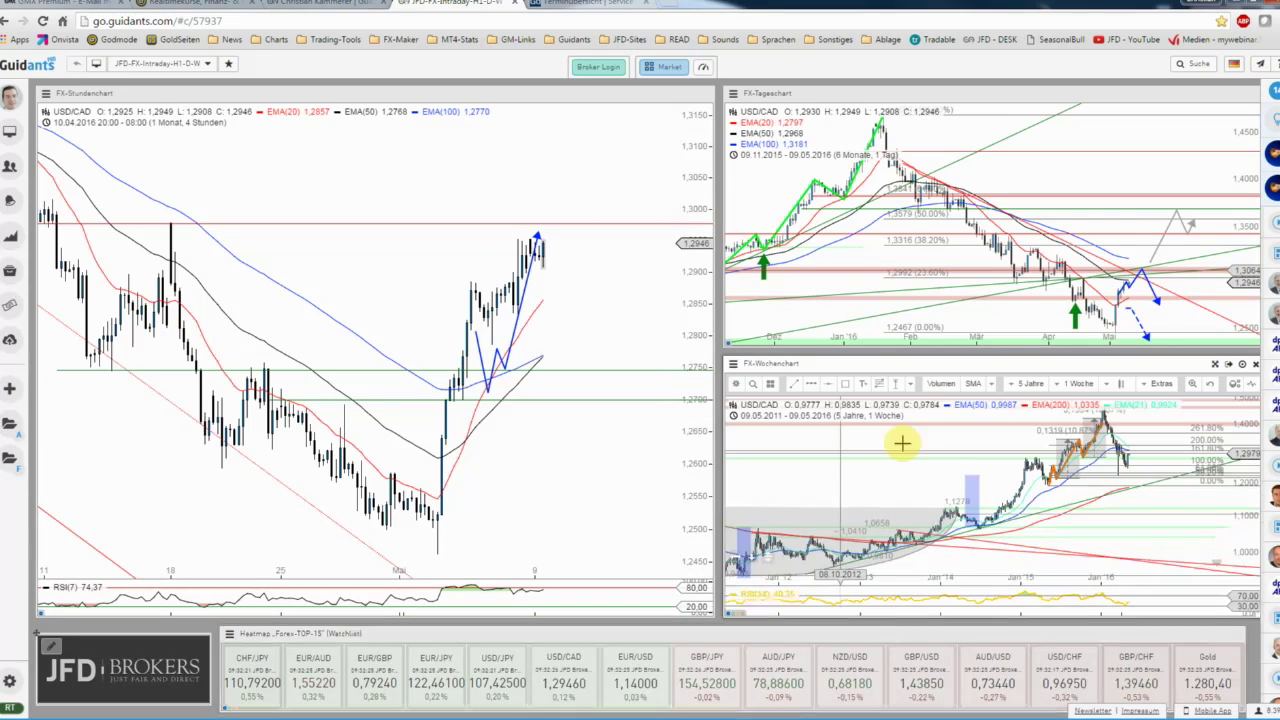
left_click(1226, 364)
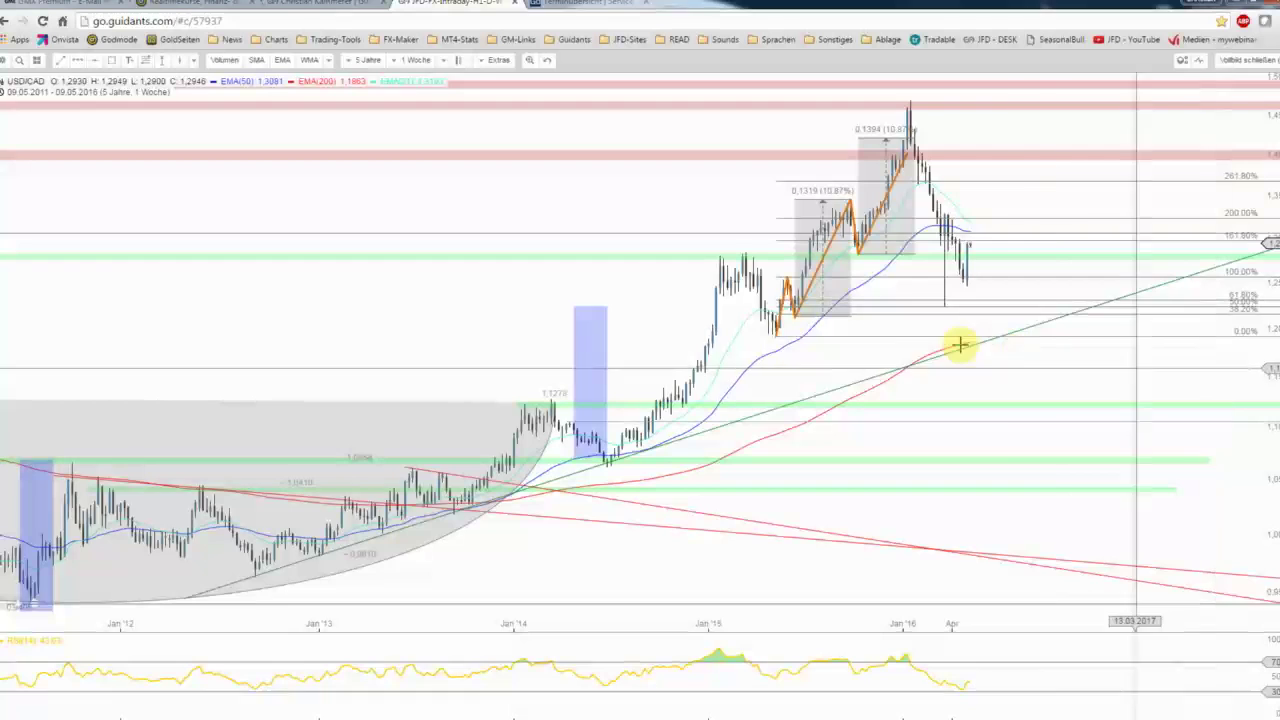
scroll(994, 340, "up", 2)
scroll(1100, 334, "up", 1)
scroll(1100, 334, "up", 1)
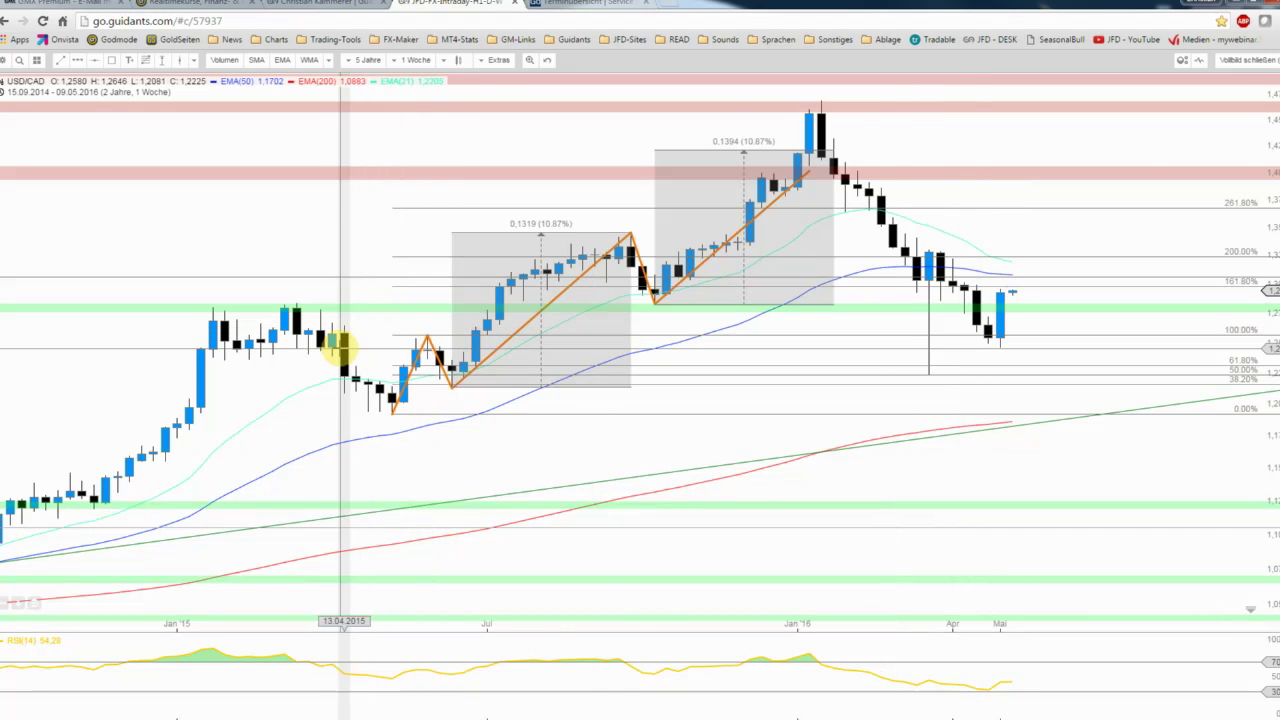
Set the weekly chart's Handelsplatz price source to JFD Brokers
left_click(342, 347)
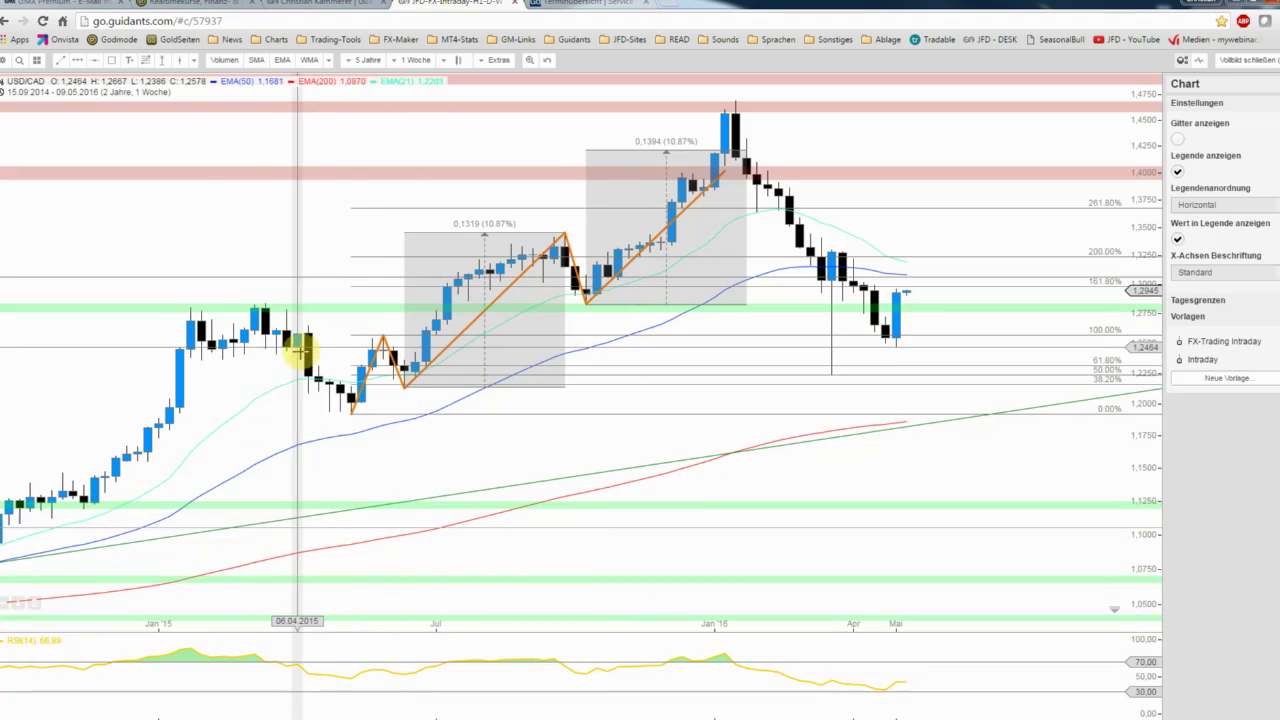
left_click(305, 350)
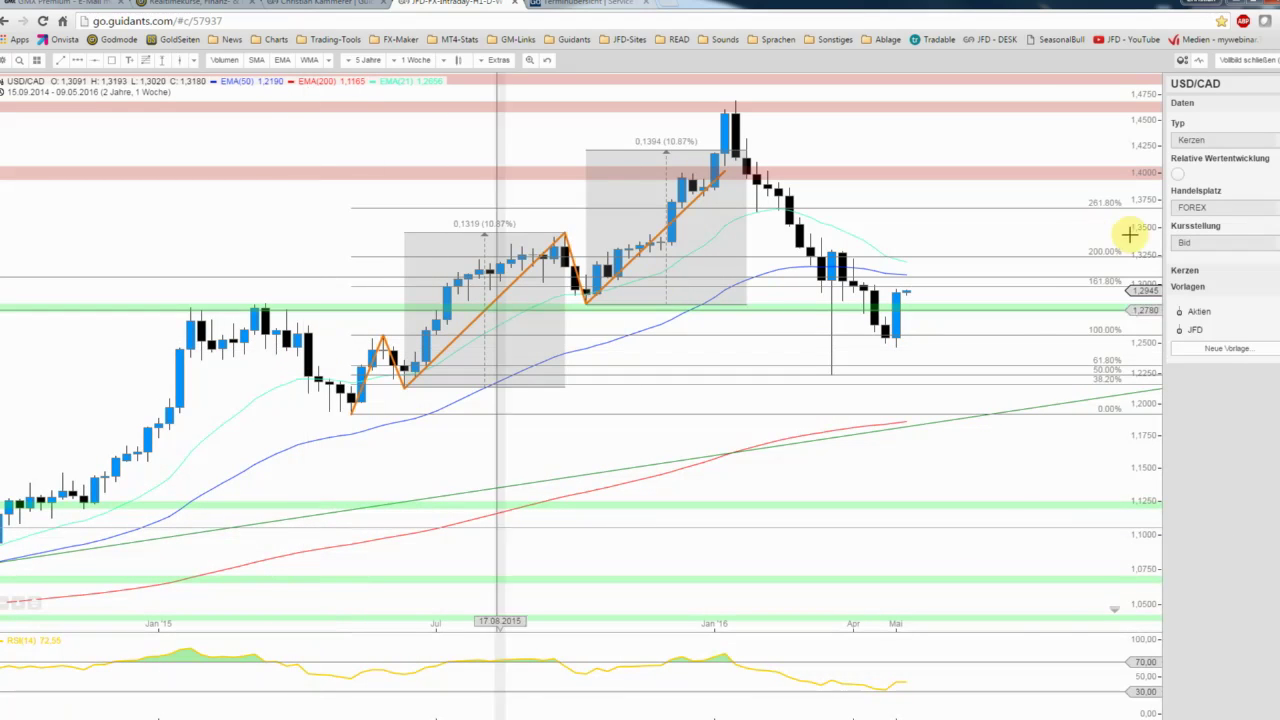
left_click(1220, 212)
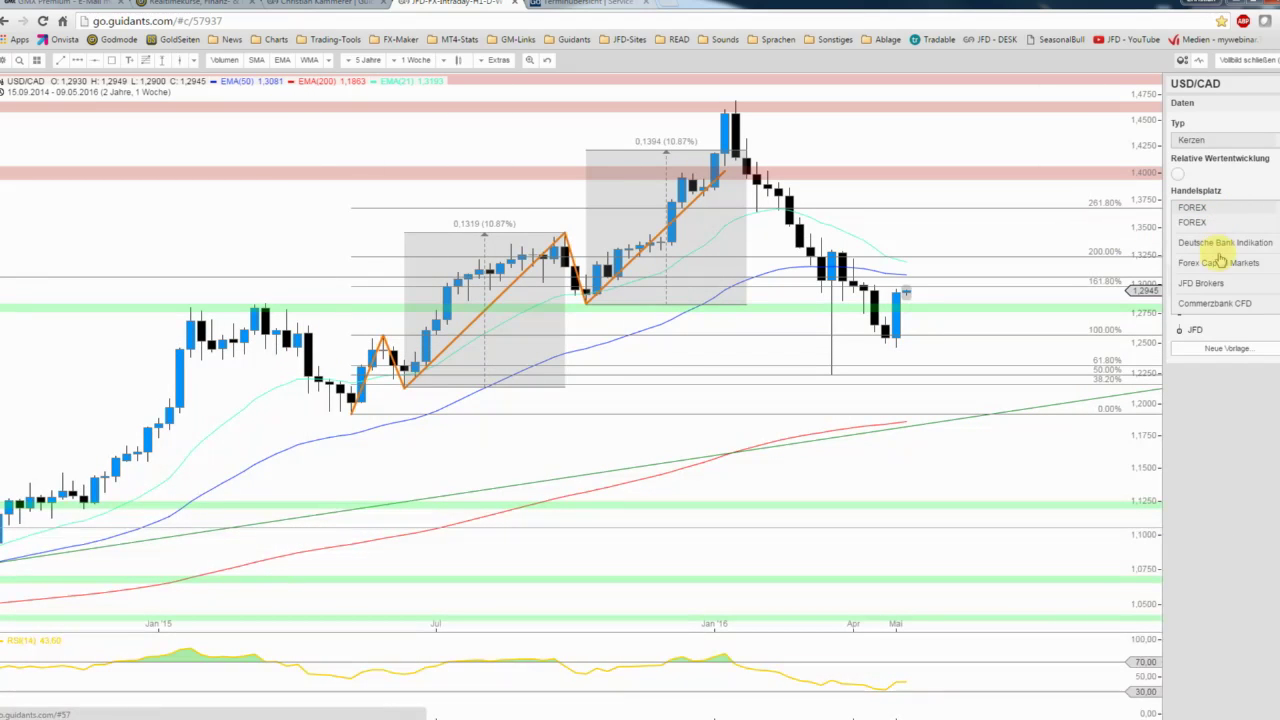
left_click(1219, 286)
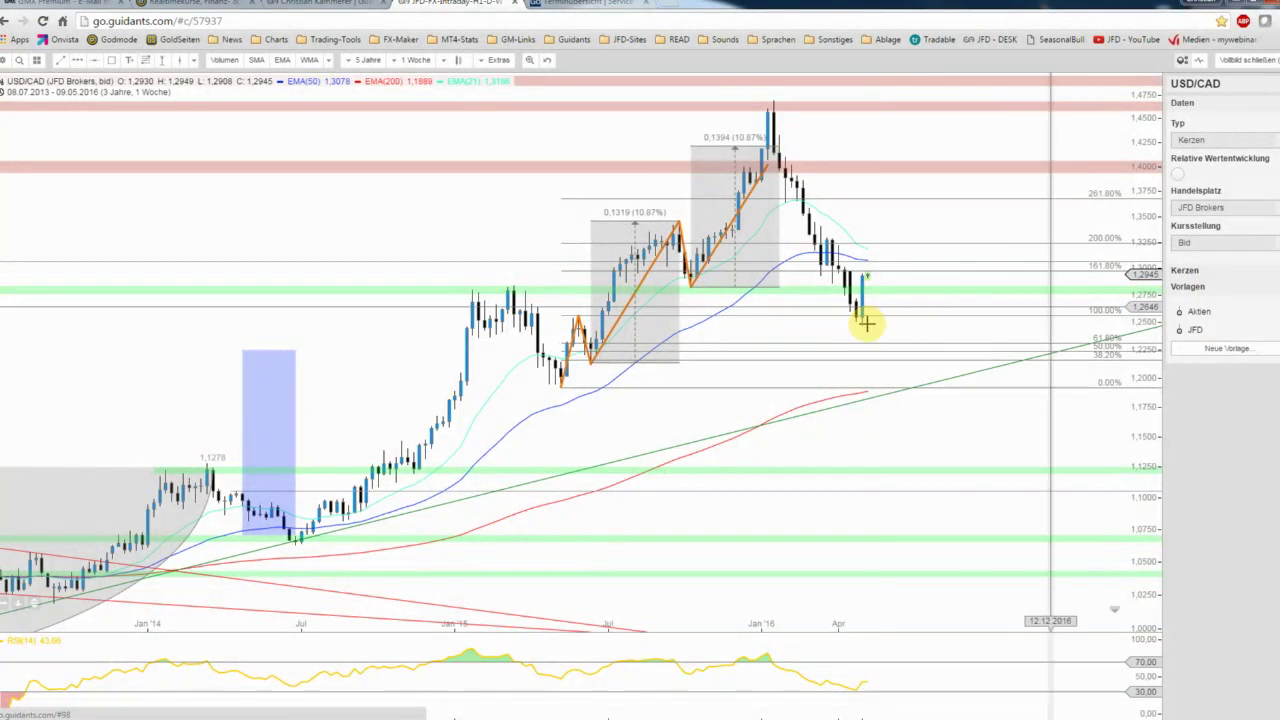
scroll(866, 325, "up", 3)
scroll(866, 315, "up", 1)
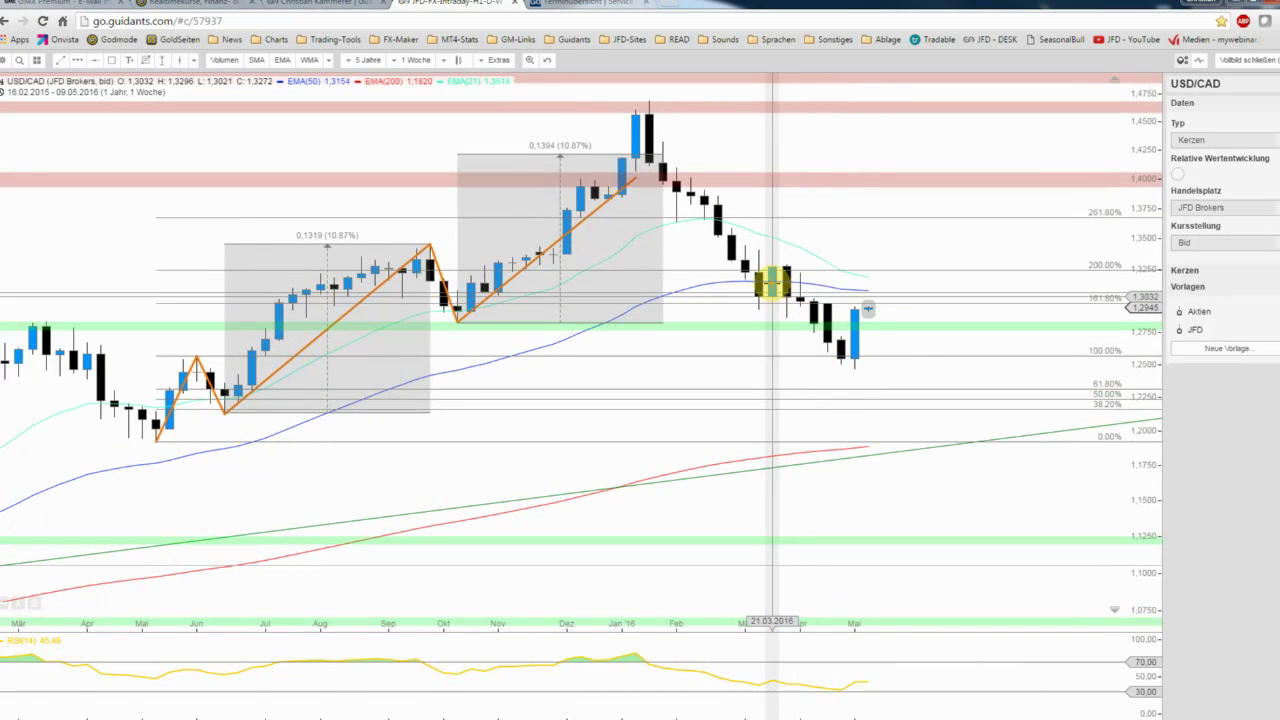
Change the weekly chart's price source from JFD Brokers to FOREX
left_click(1217, 212)
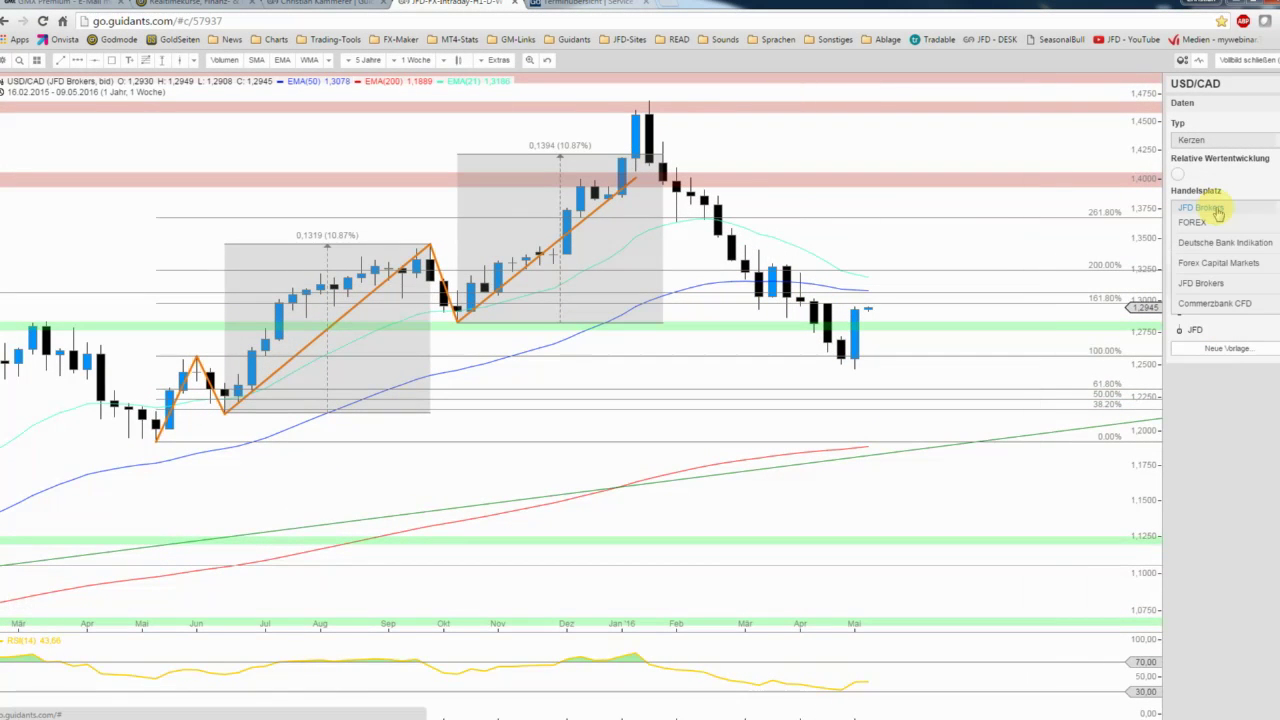
left_click(1218, 229)
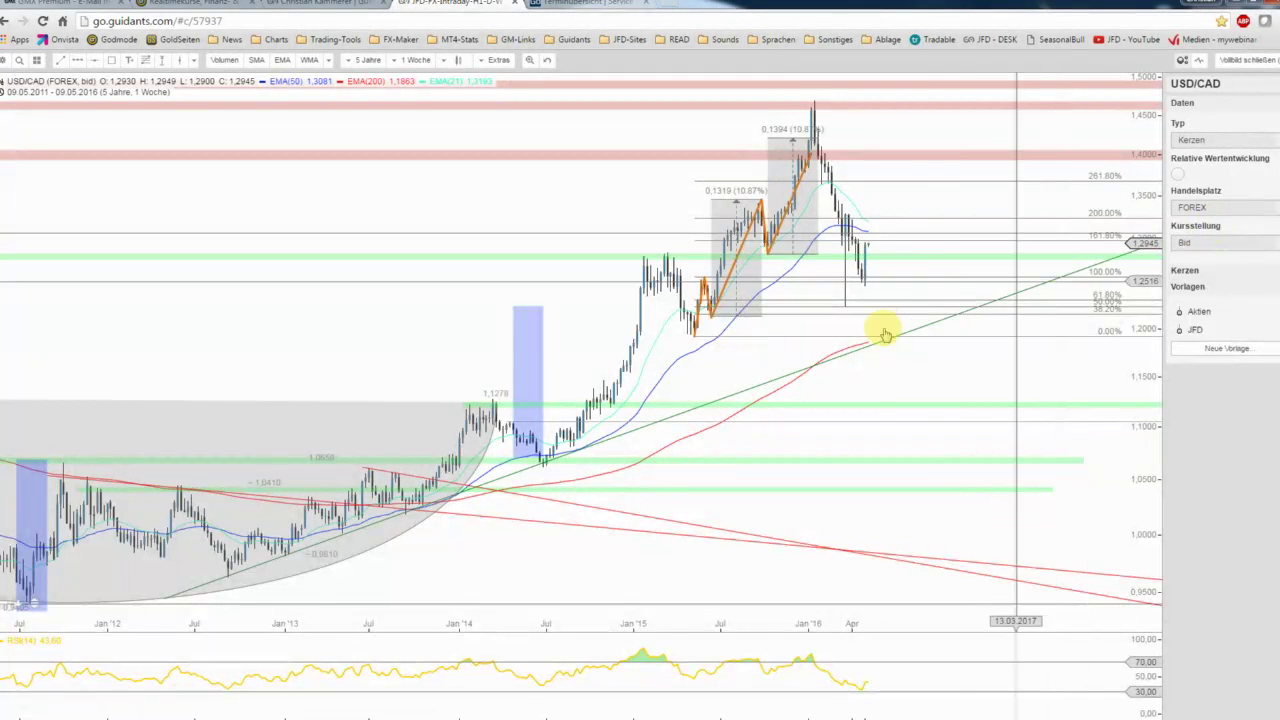
scroll(866, 320, "up", 2)
scroll(812, 312, "up", 1)
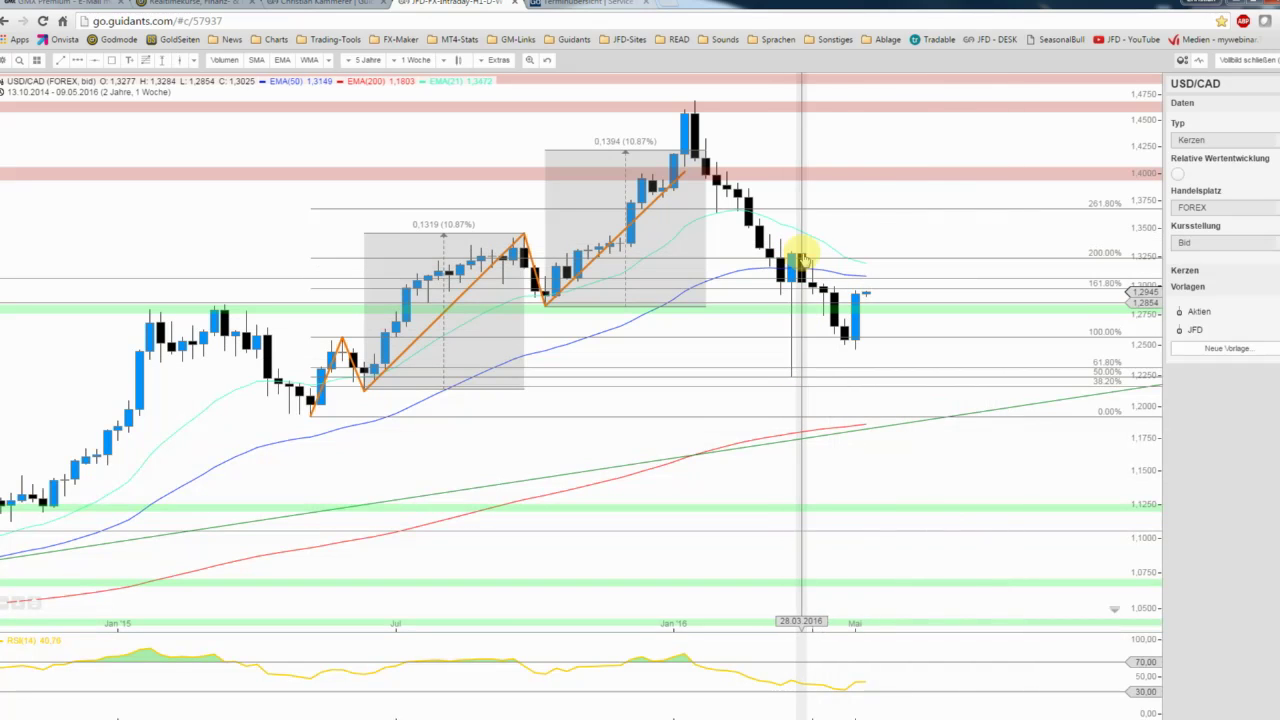
left_click(1205, 208)
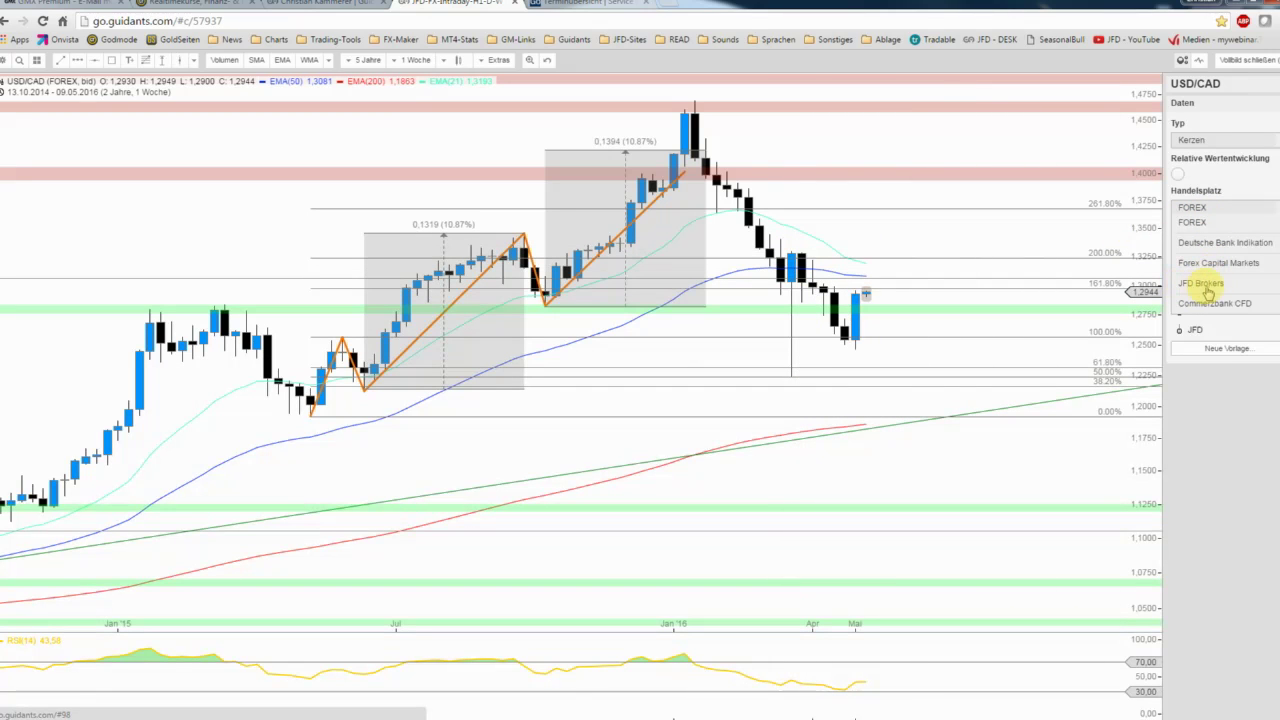
Put the weekly chart back on JFD Brokers prices and close full screen
left_click(1203, 284)
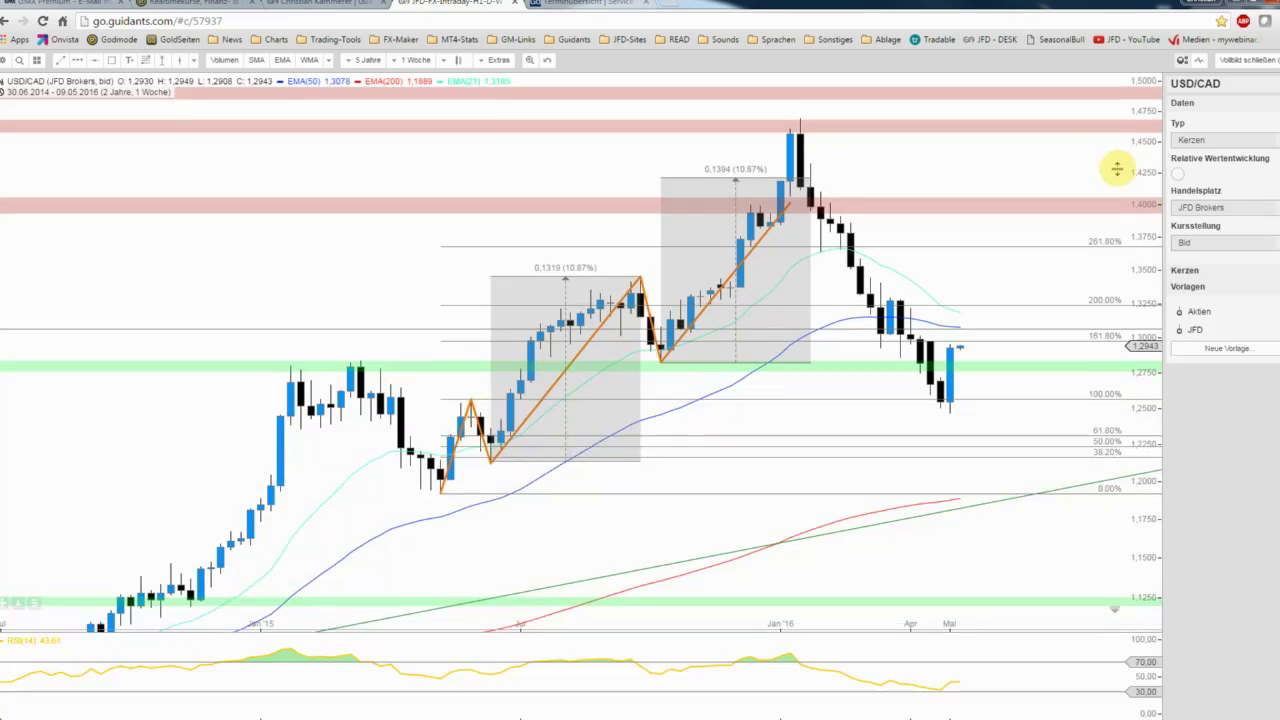
scroll(986, 262, "up", 3)
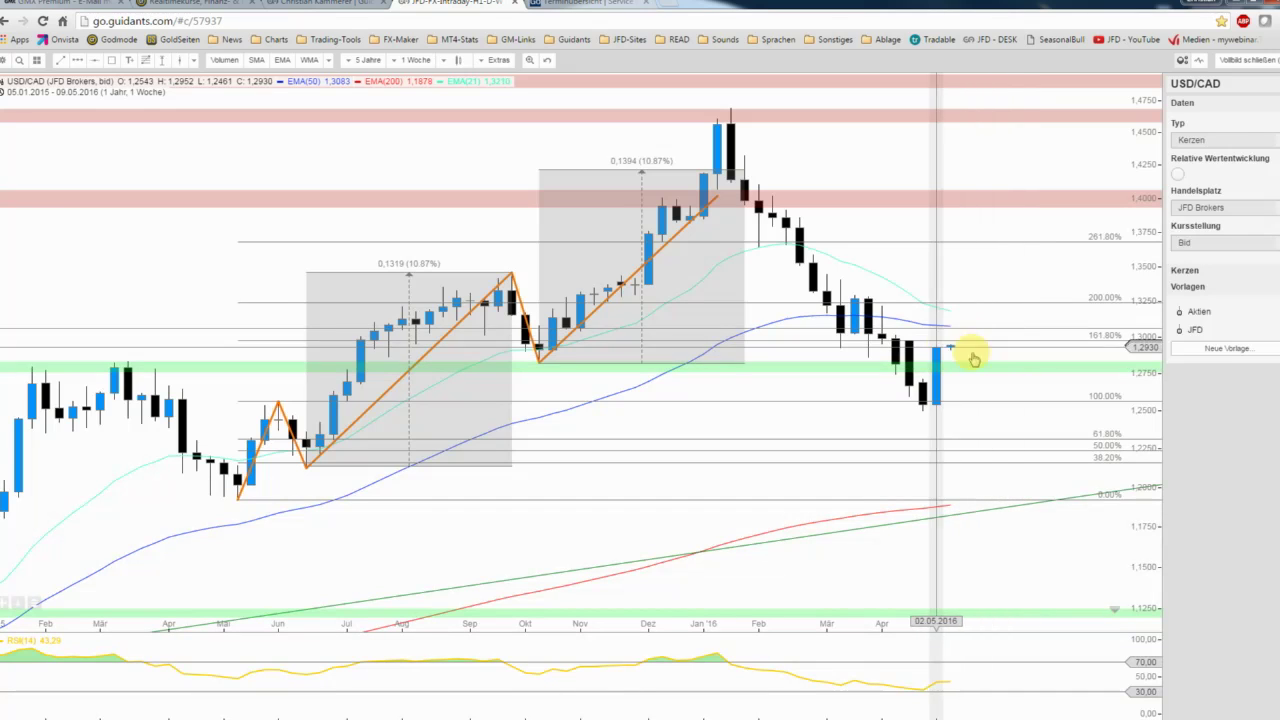
left_click(1245, 60)
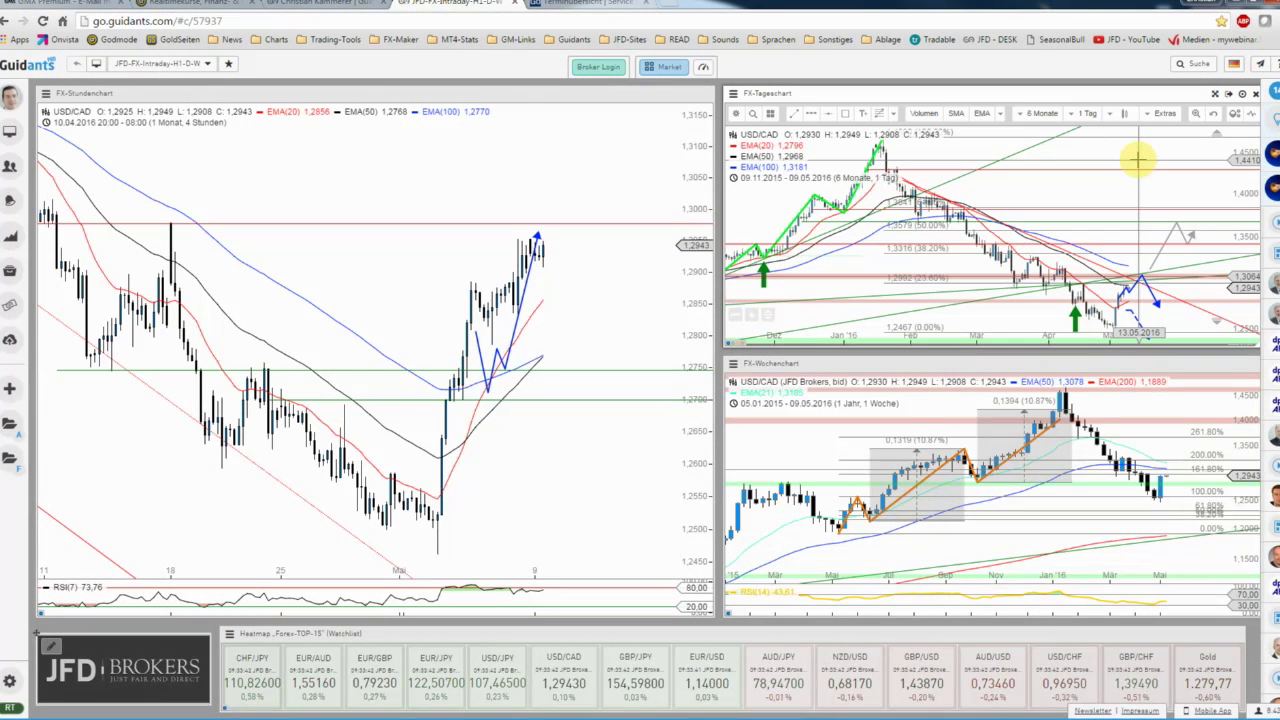
Fix the blue zig-zag path on the hourly chart and select the green 1.2746 line
left_click(497, 362)
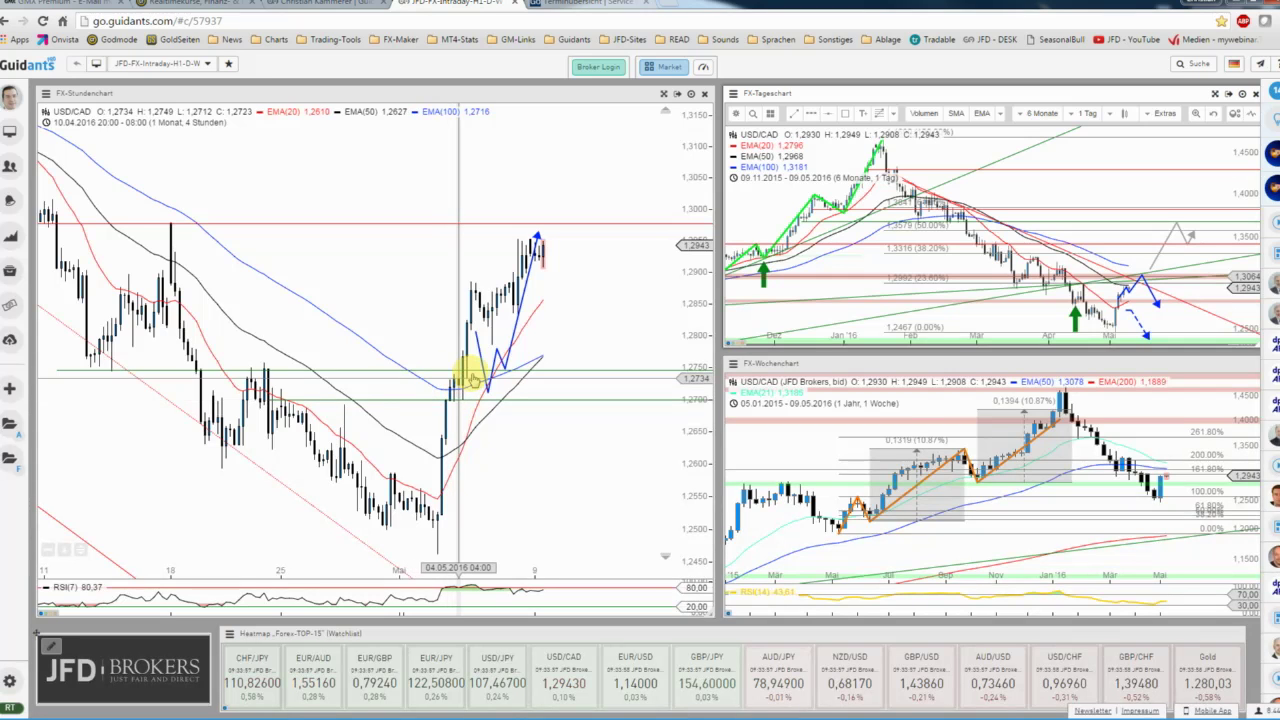
left_click(574, 365)
left_click(512, 382)
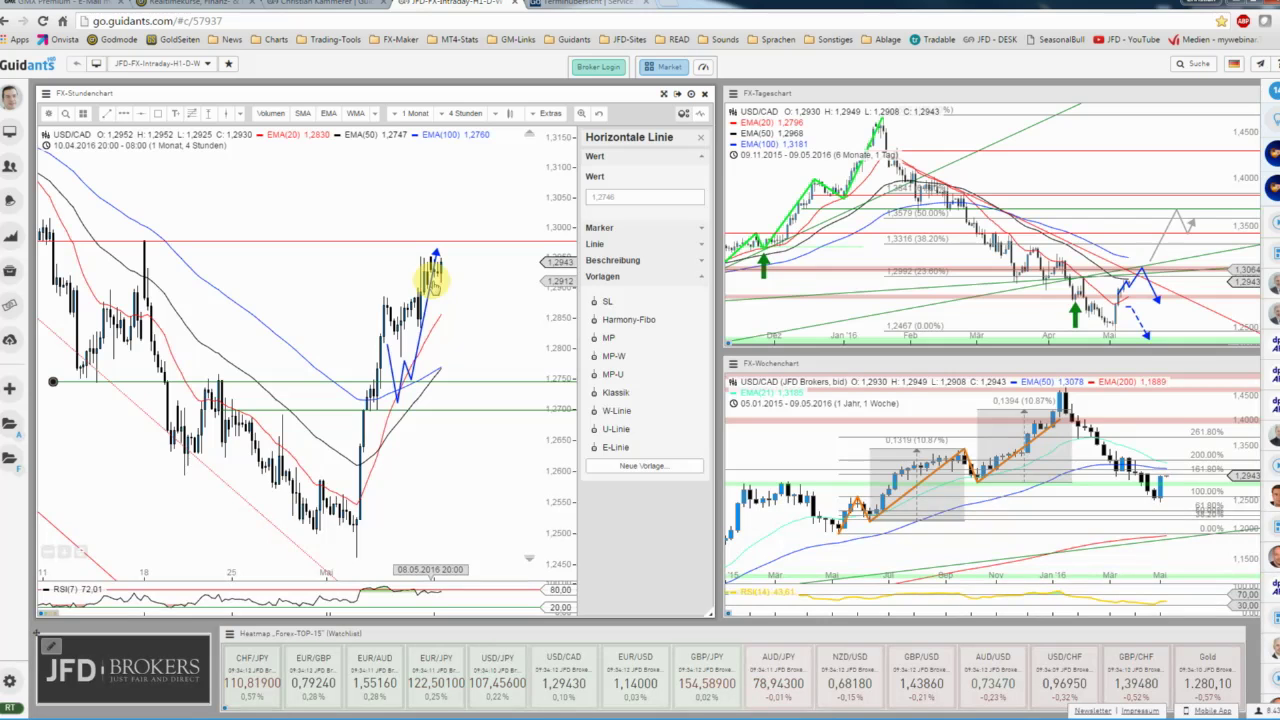
Deselect the green line, make the hourly chart full screen, and zoom out
left_click(474, 300)
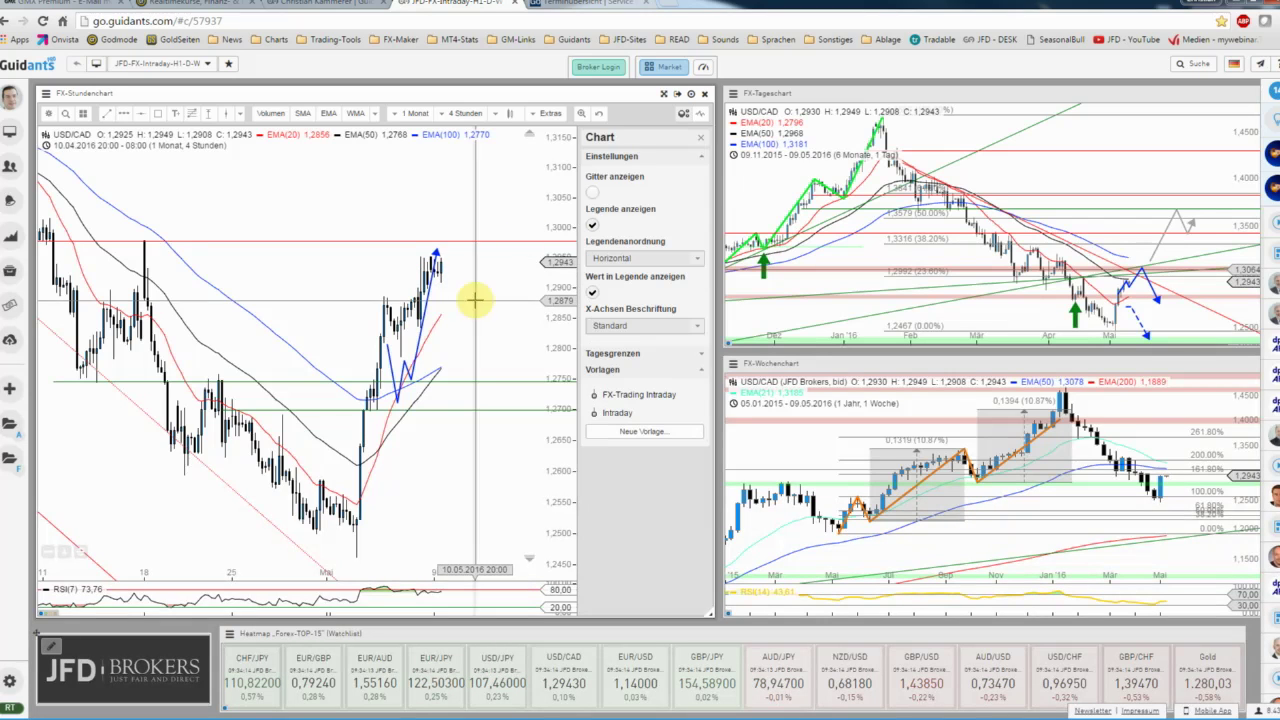
left_click(663, 94)
scroll(663, 291, "down", 2)
scroll(663, 291, "down", 2)
scroll(665, 291, "down", 2)
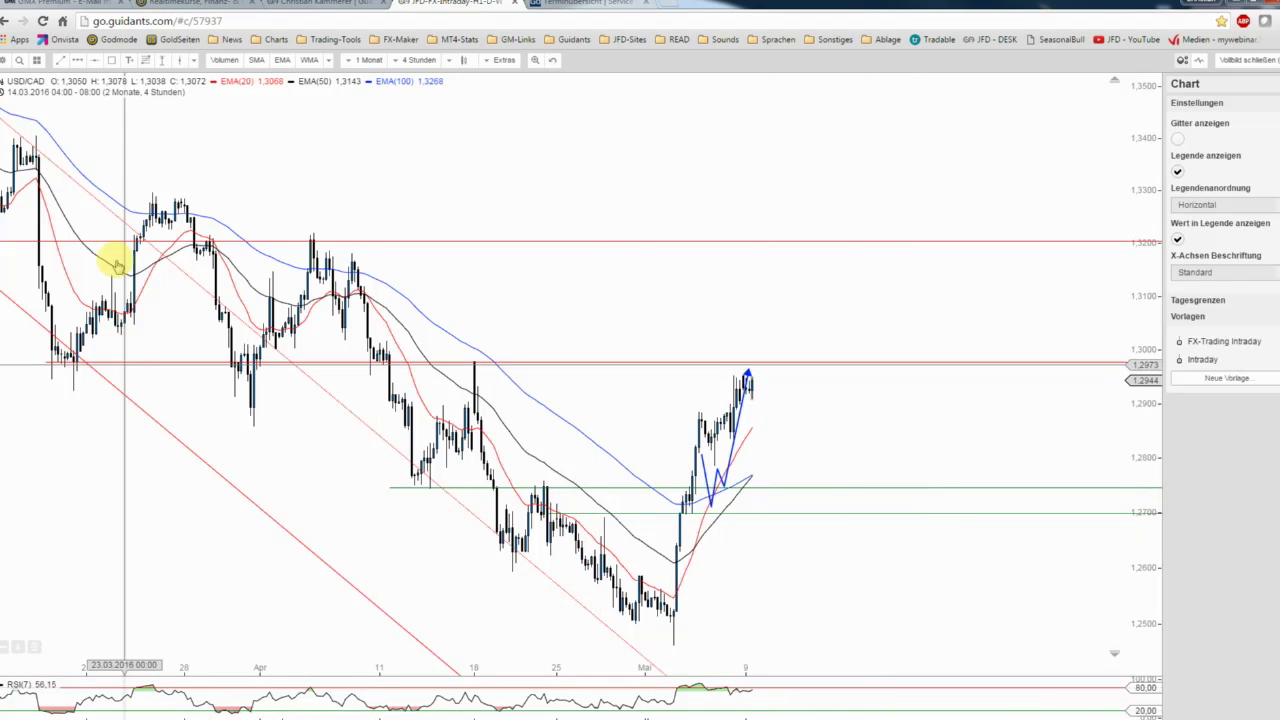
Draw a 'Rote Zone (dunkel)' rectangle across the chart near 1.2975
left_click(111, 59)
mouse_move(45, 353)
left_mouse_down()
mouse_move(963, 376)
mouse_move(1152, 367)
left_mouse_up()
left_click(1208, 320)
left_click_drag(636, 355, 636, 361)
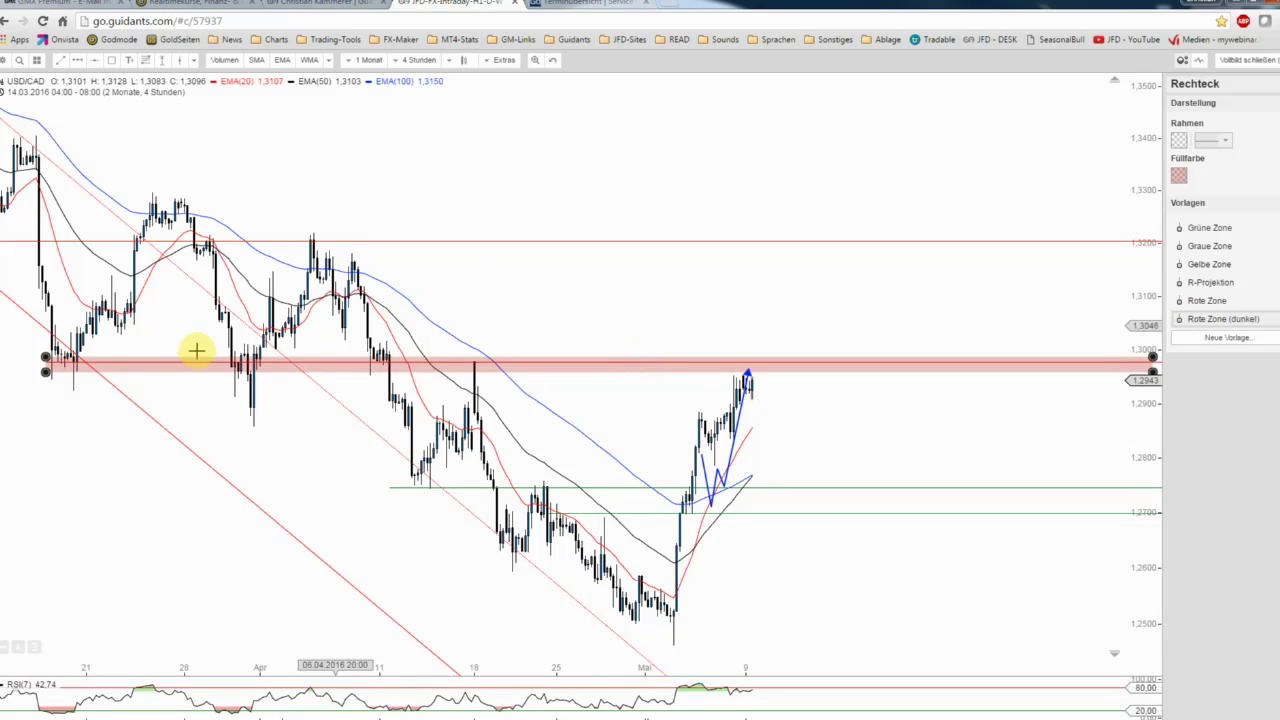
Delete the blue zig-zag path and deselect the red zone
right_click(736, 440)
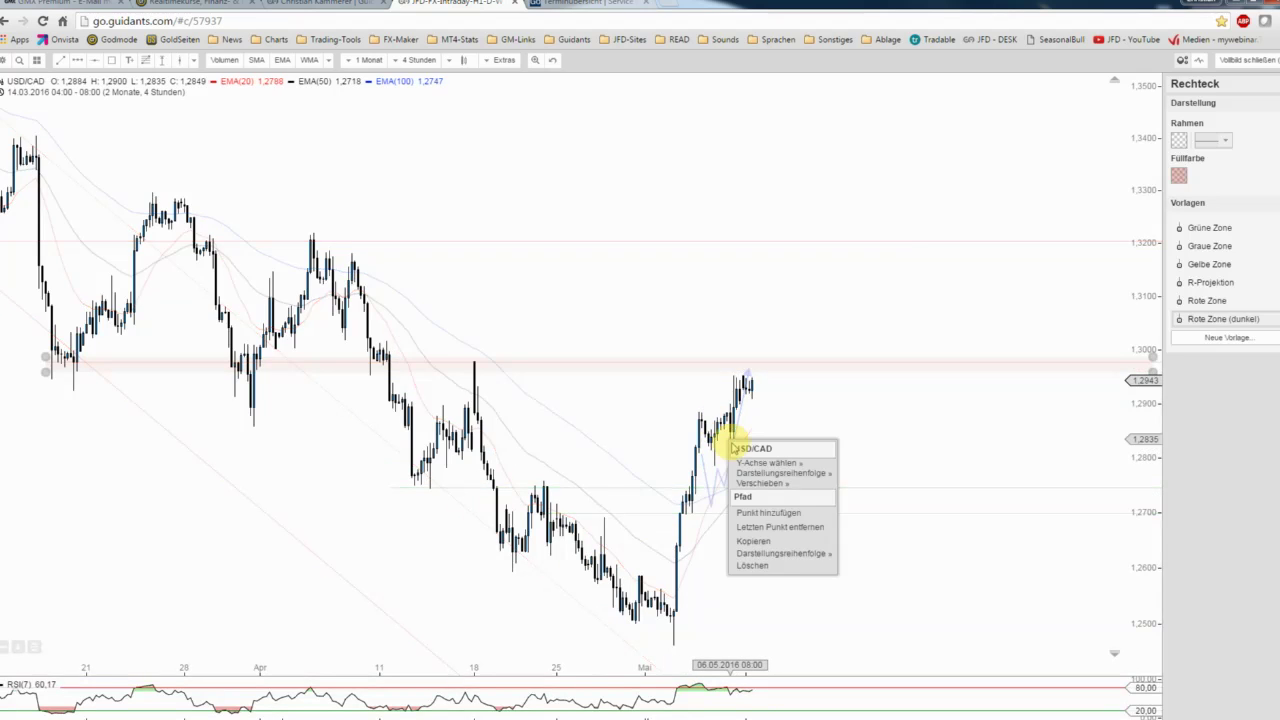
left_click(752, 565)
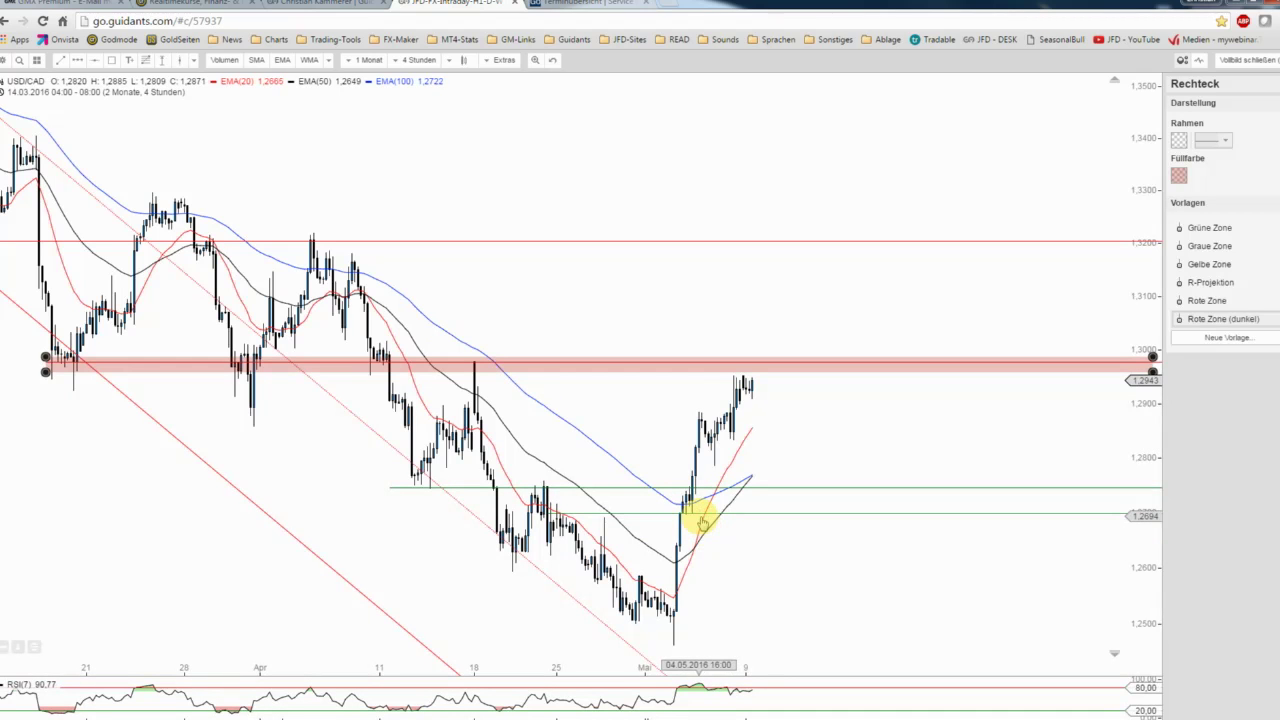
left_click(780, 410)
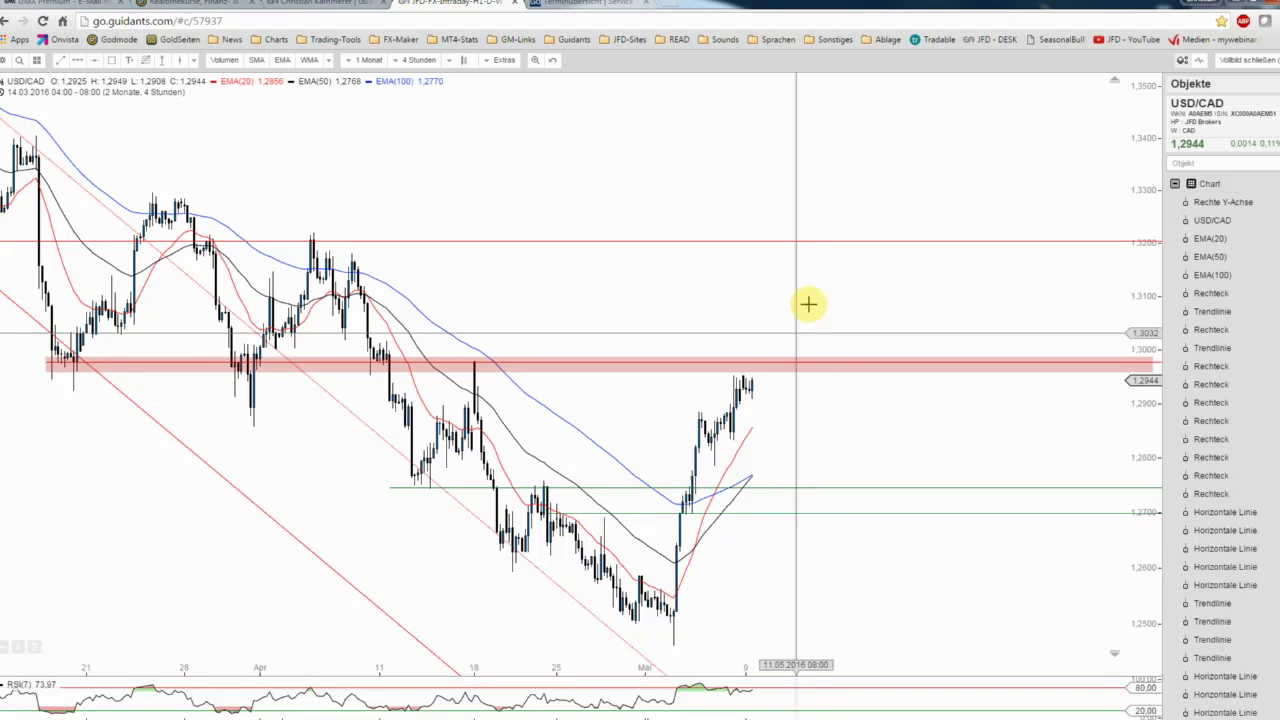
Review the chart settings listing the FX-Trading Intraday and Intraday templates
left_click(834, 271)
scroll(831, 271, "down", 3)
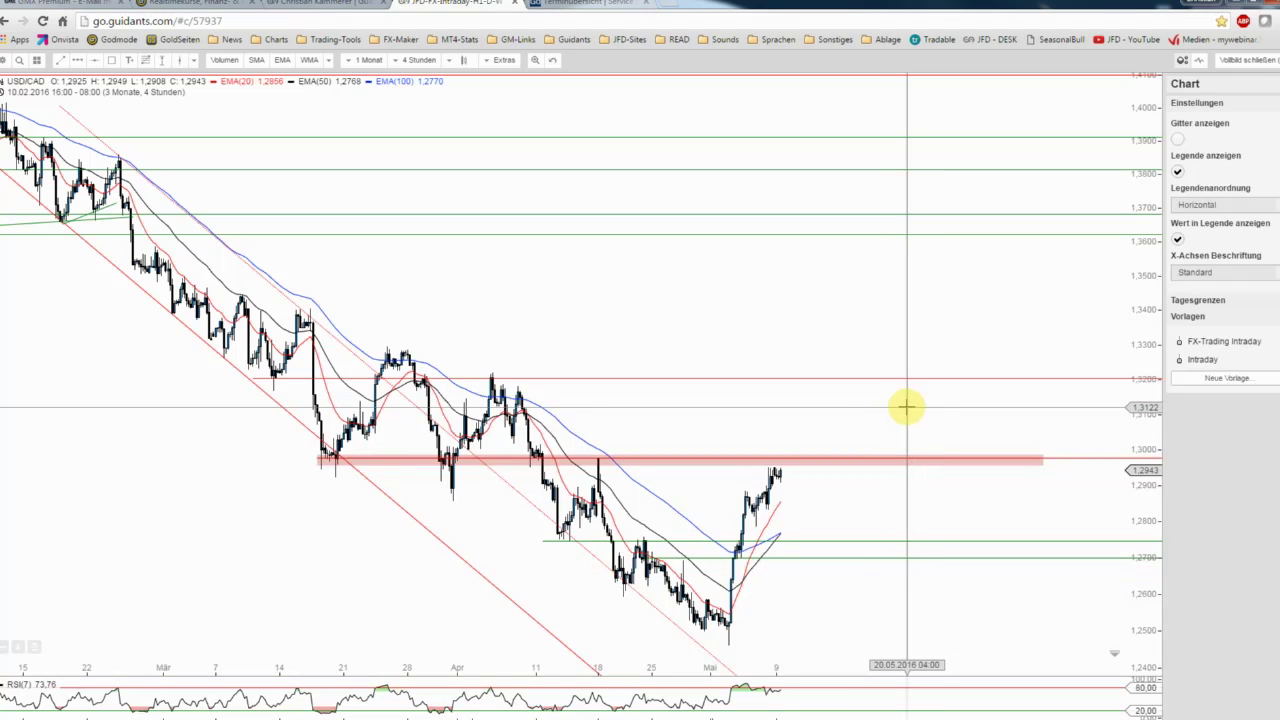
scroll(906, 407, "up", 1)
scroll(906, 407, "up", 1)
scroll(906, 407, "up", 1)
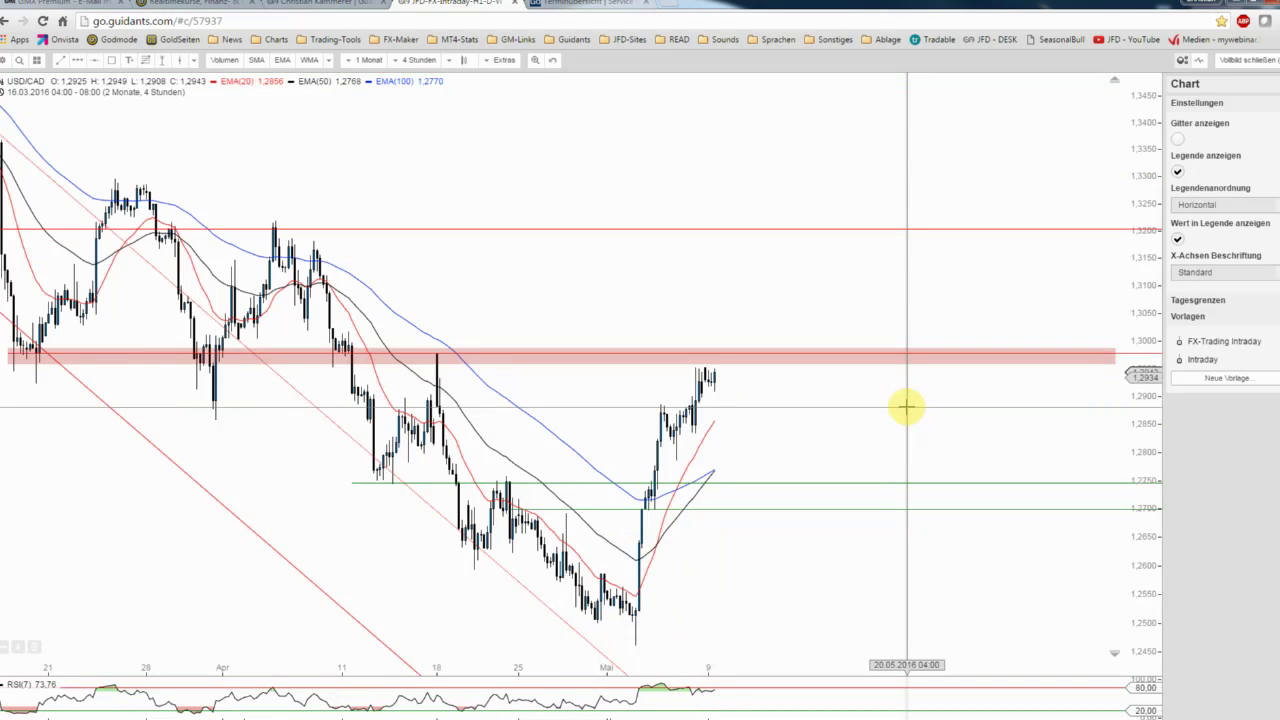
scroll(906, 407, "down", 1)
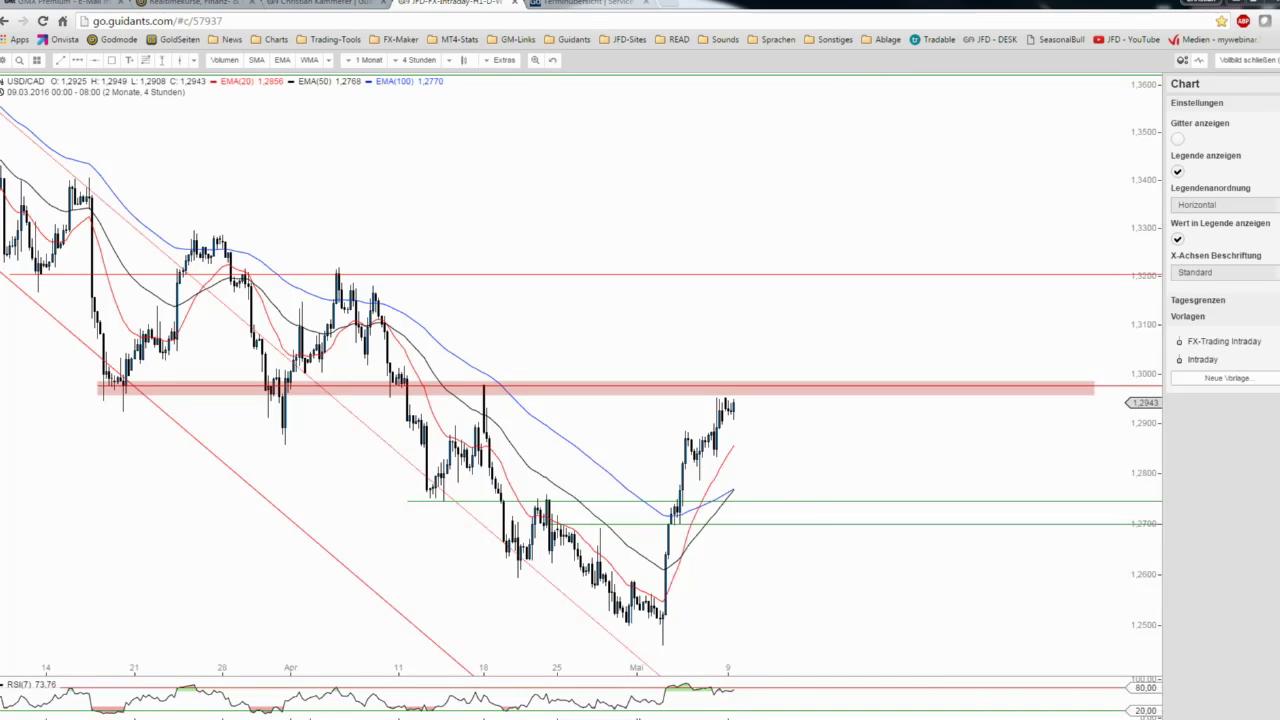
key("alt+Tab")
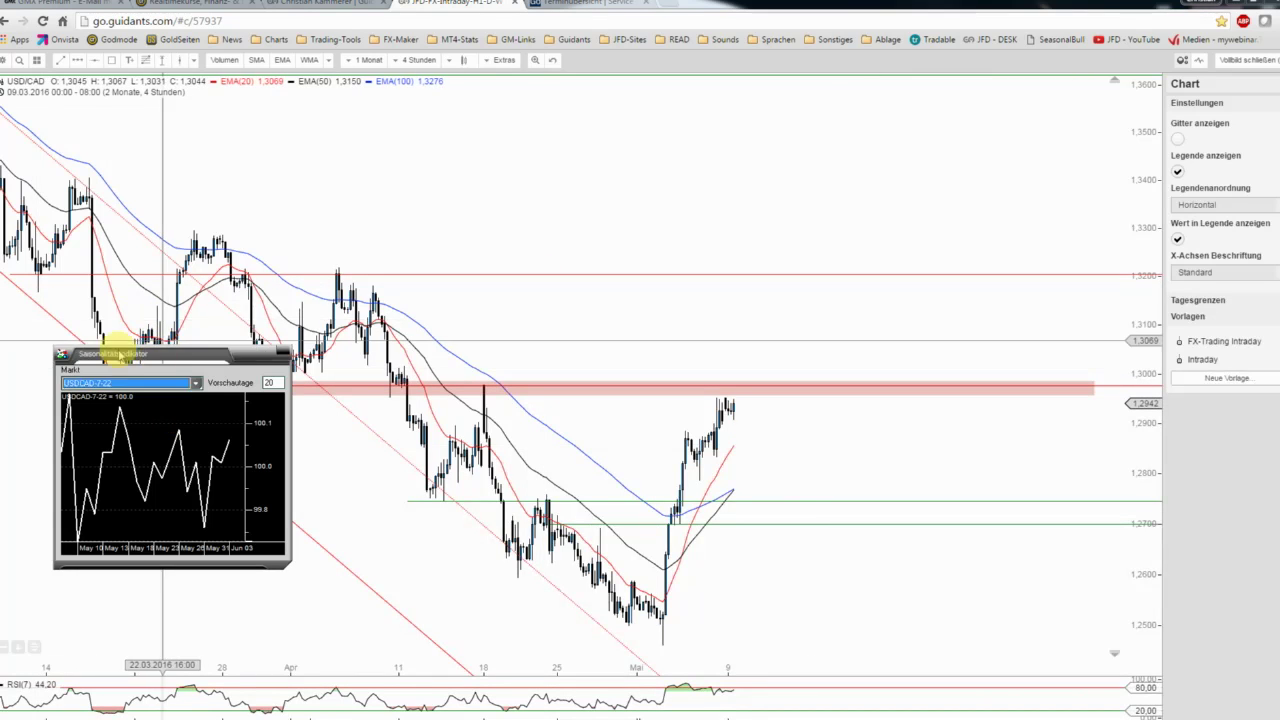
Close the seasonality indicator and move the volatility overview to the lower left
key("alt+Tab")
key("alt+Tab")
left_click_drag(389, 275, 329, 337)
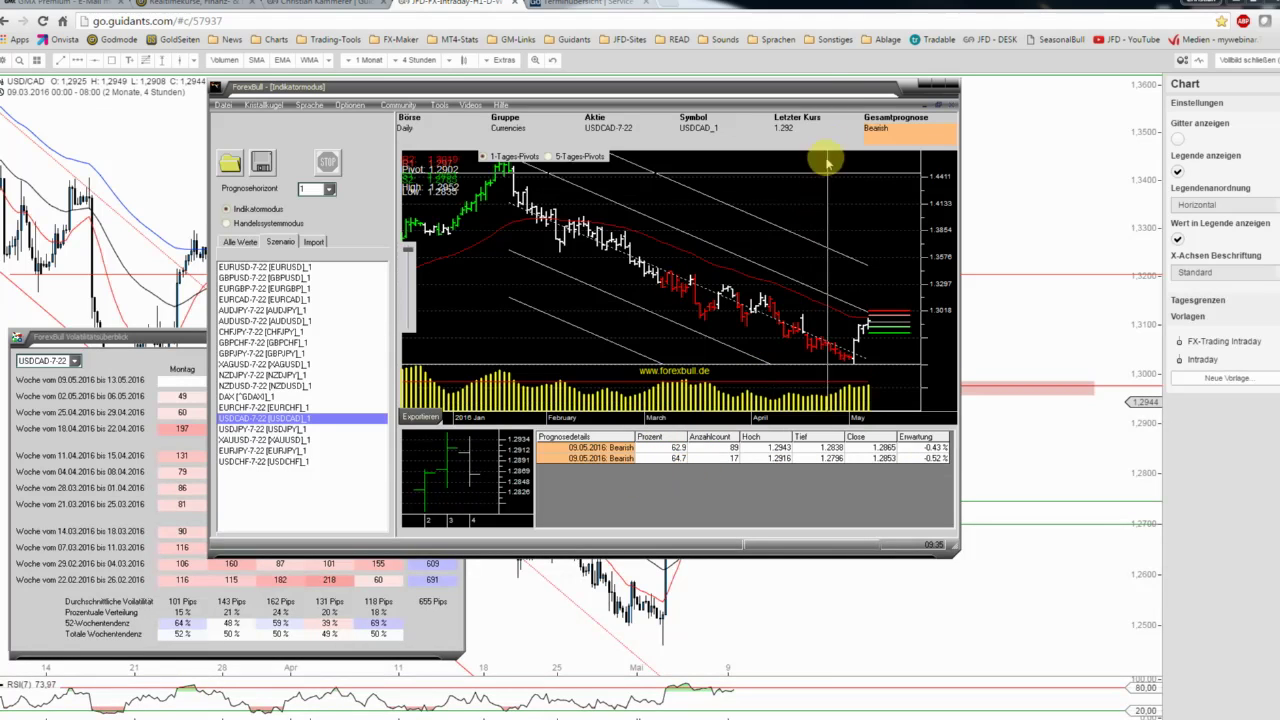
Minimize the ForexBull indicator-mode forecast window
left_click(922, 87)
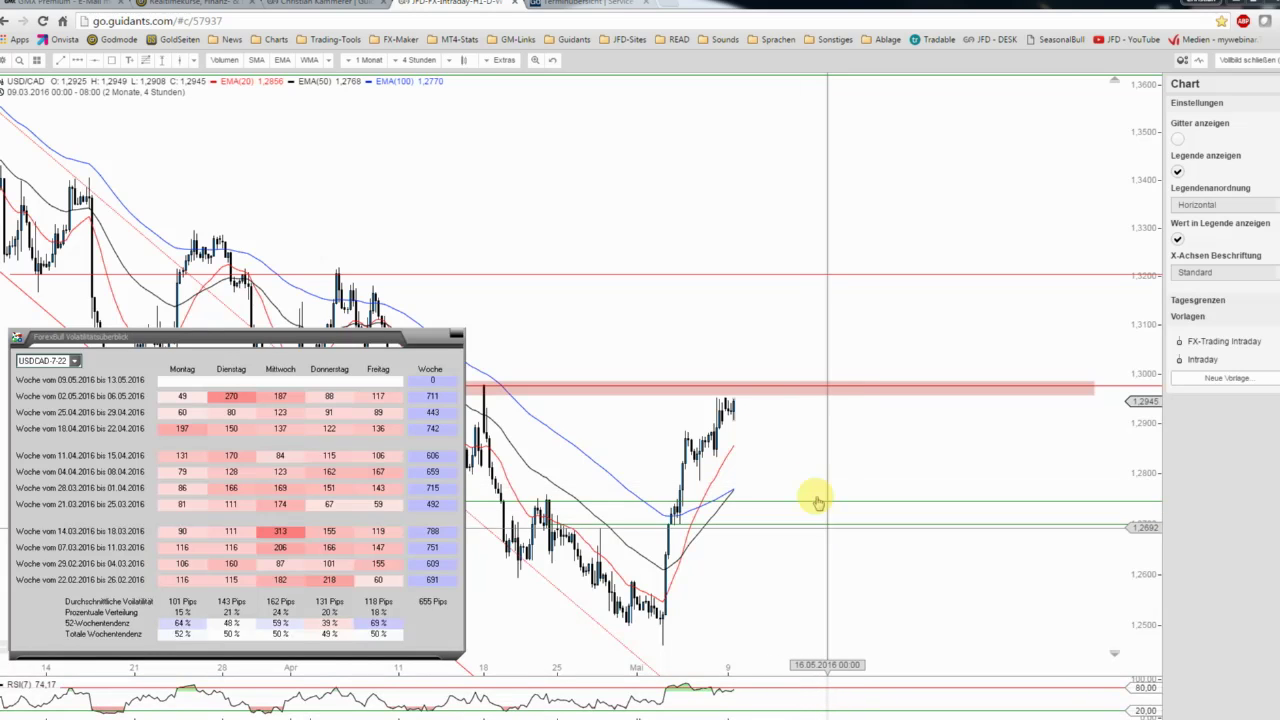
Close the volatility overview and return to the multi-chart layout
left_click(812, 491)
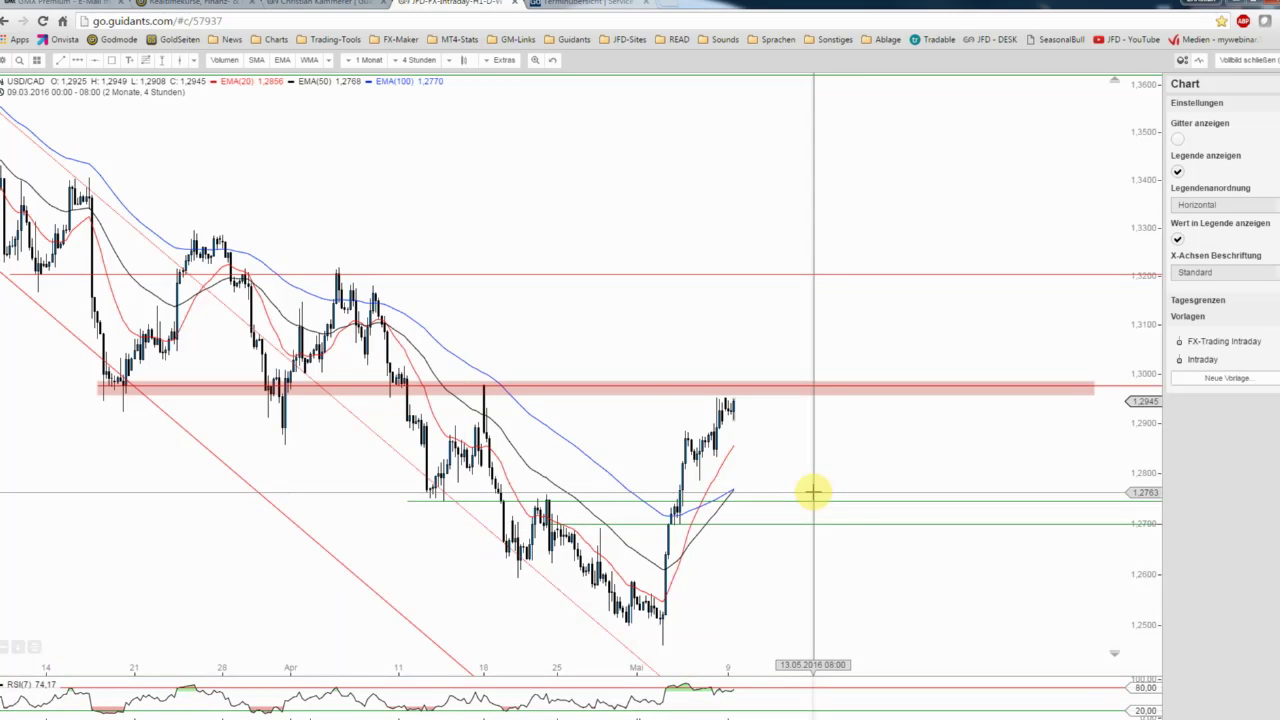
left_click(79, 61)
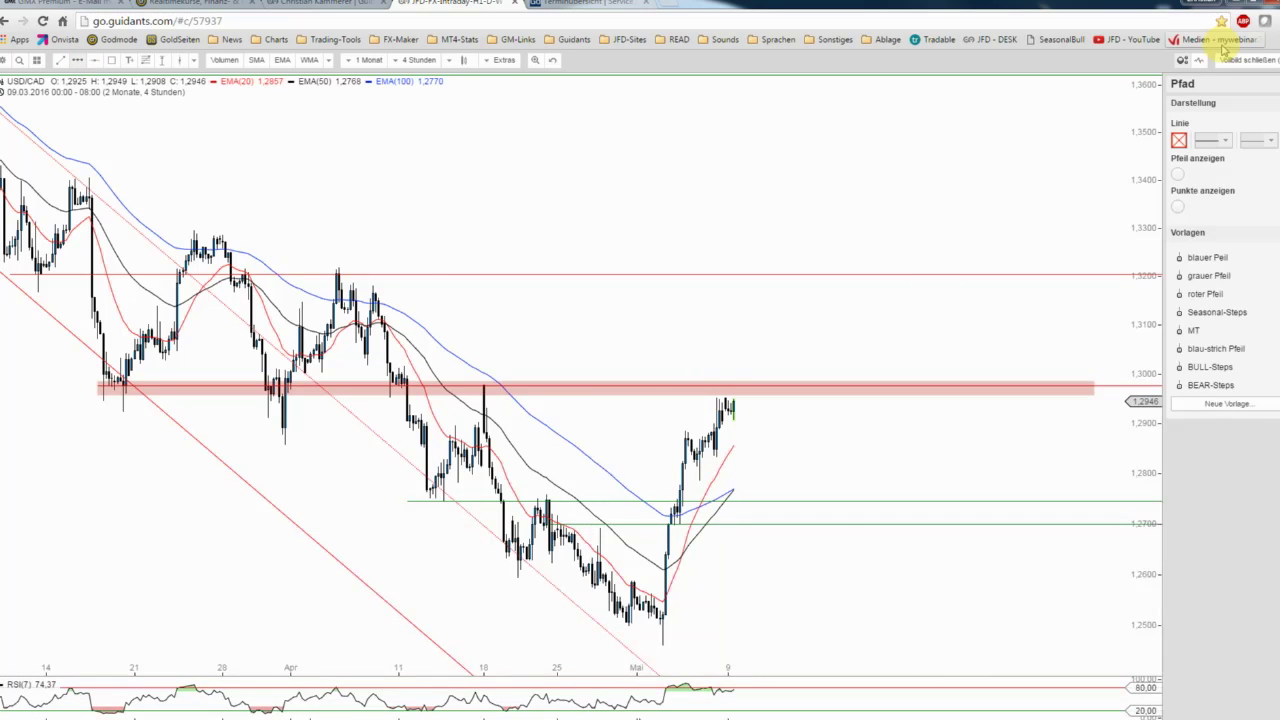
left_click(1247, 60)
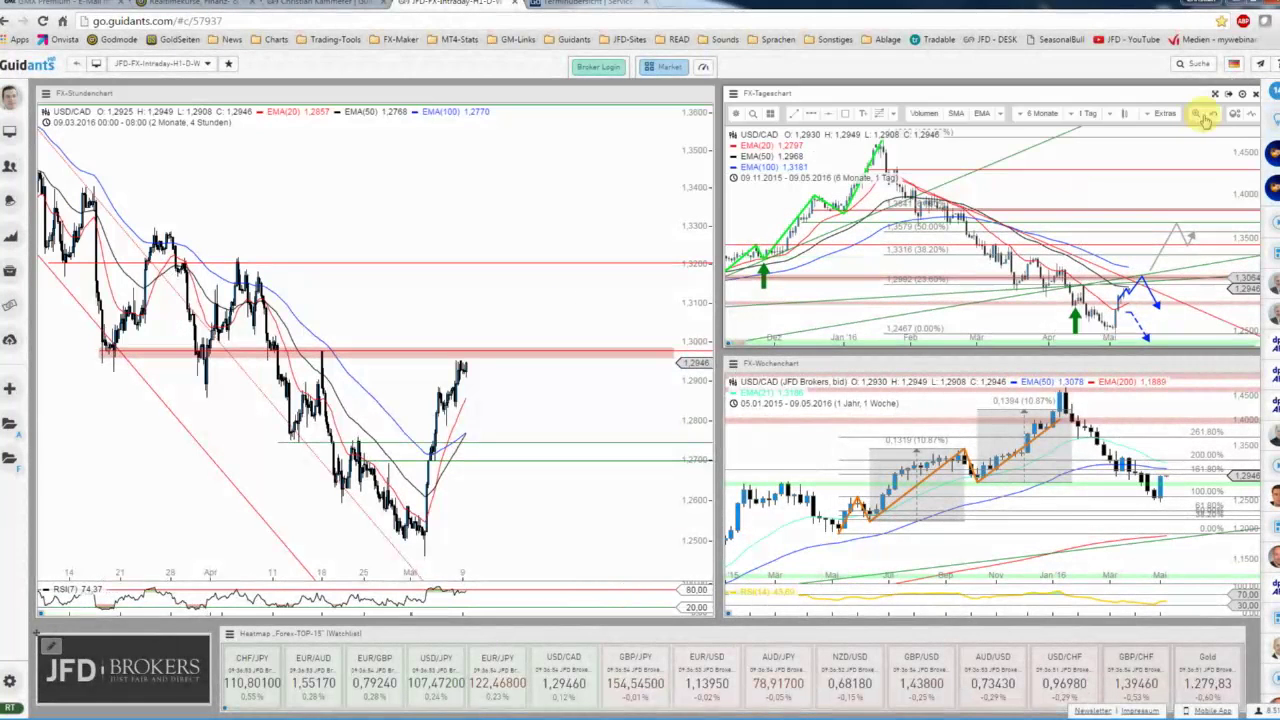
Show the daily USD/CAD chart full screen, zoomed out to about one year
left_click(1215, 95)
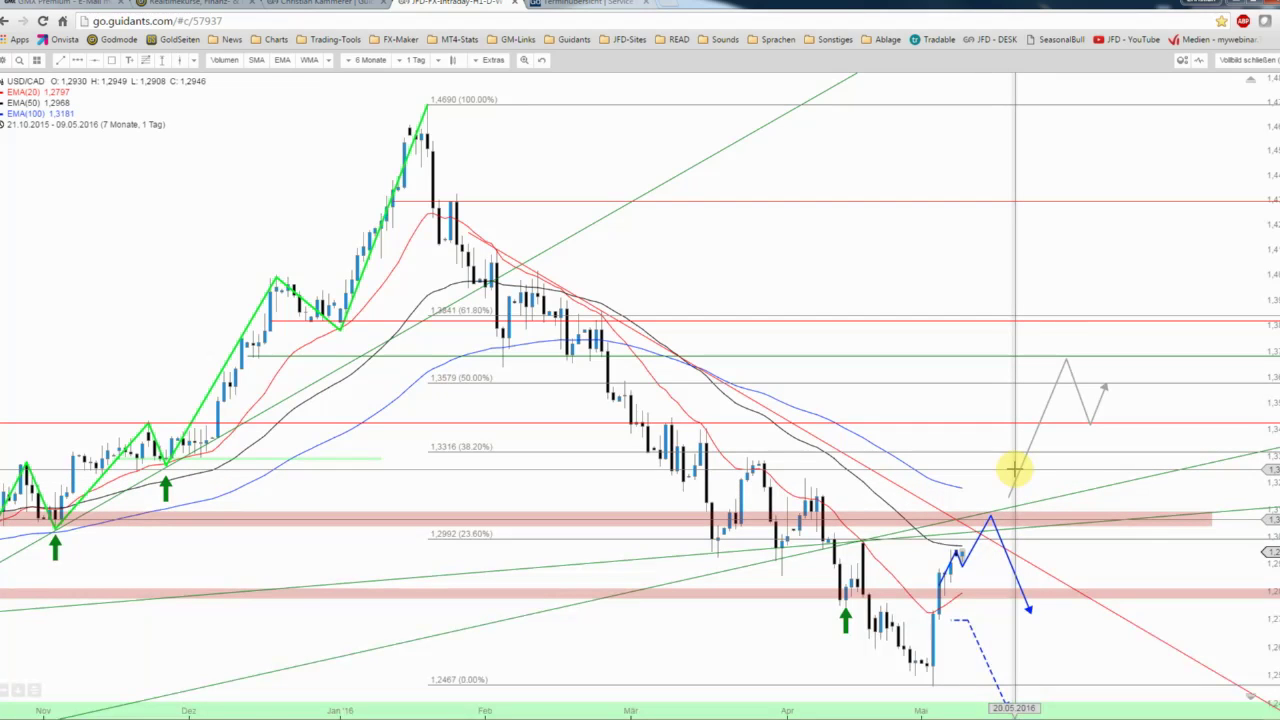
scroll(1020, 508, "down", 2)
scroll(1020, 510, "down", 1)
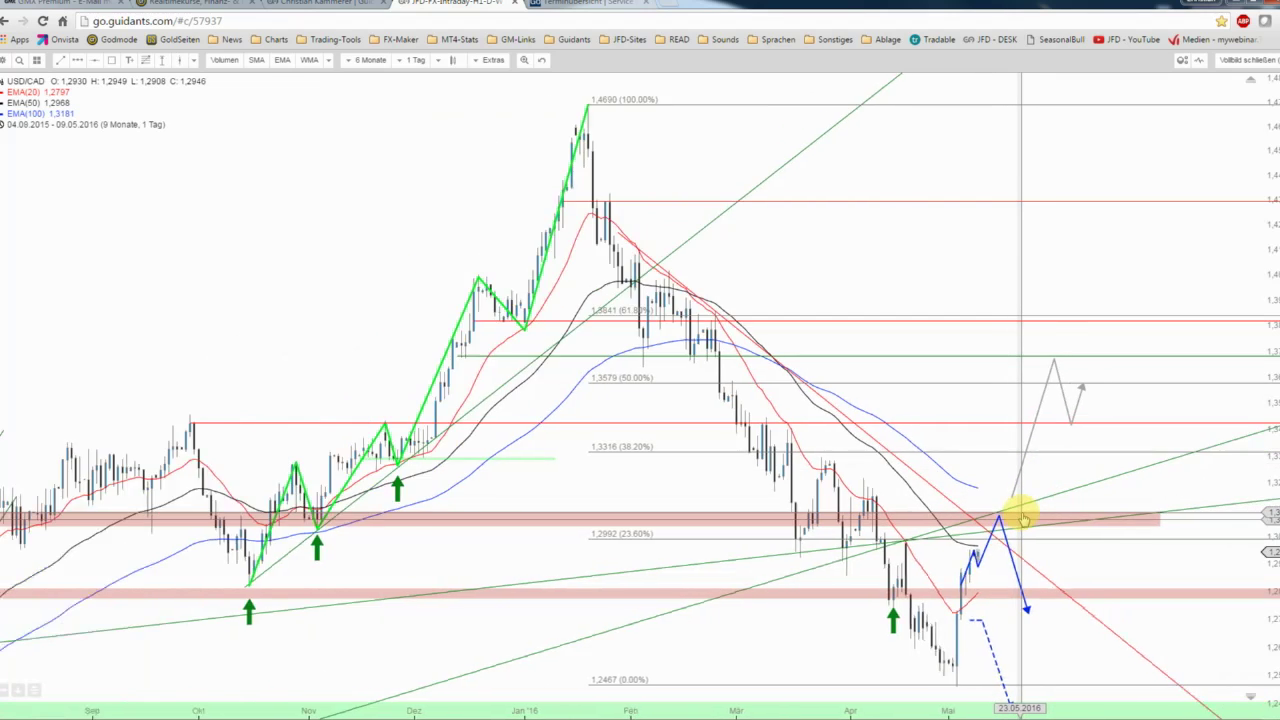
scroll(1022, 512, "down", 1)
scroll(1025, 507, "down", 1)
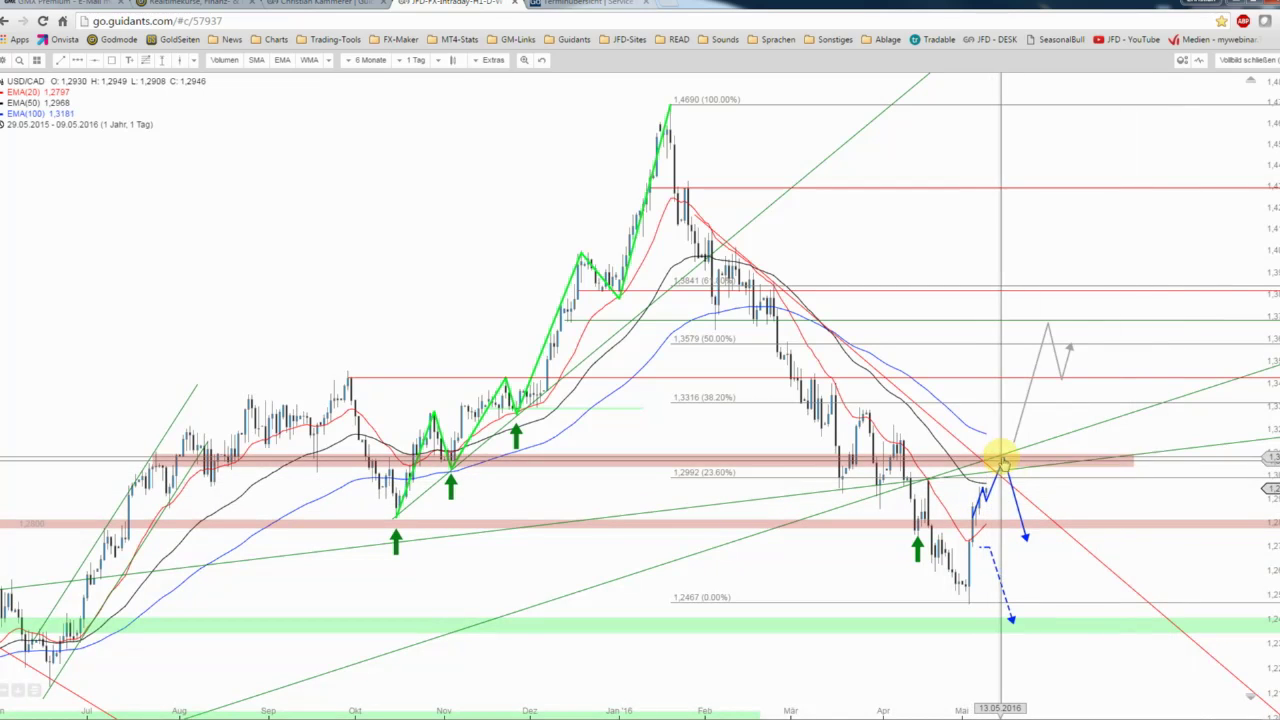
Shift the dashed blue path up and add a dark red zone near 1.2975
left_click(994, 557)
left_click_drag(892, 571, 903, 518)
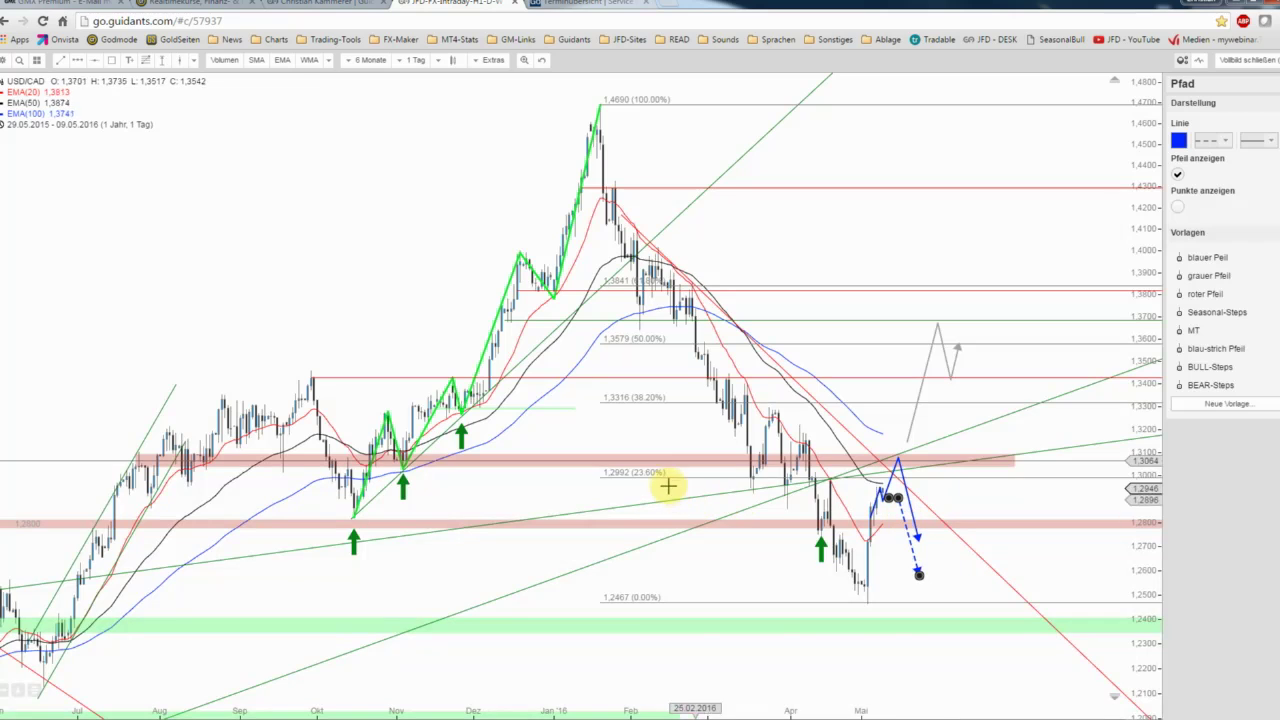
left_click(111, 60)
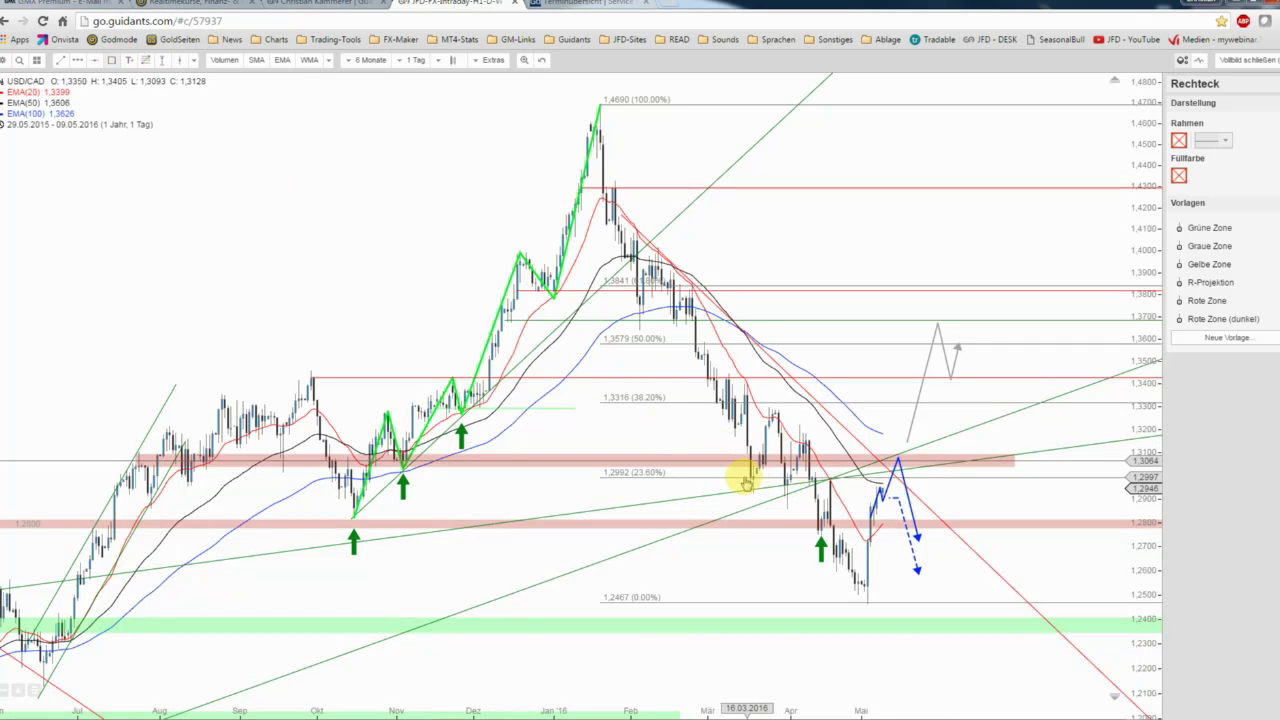
left_click_drag(748, 482, 1123, 483)
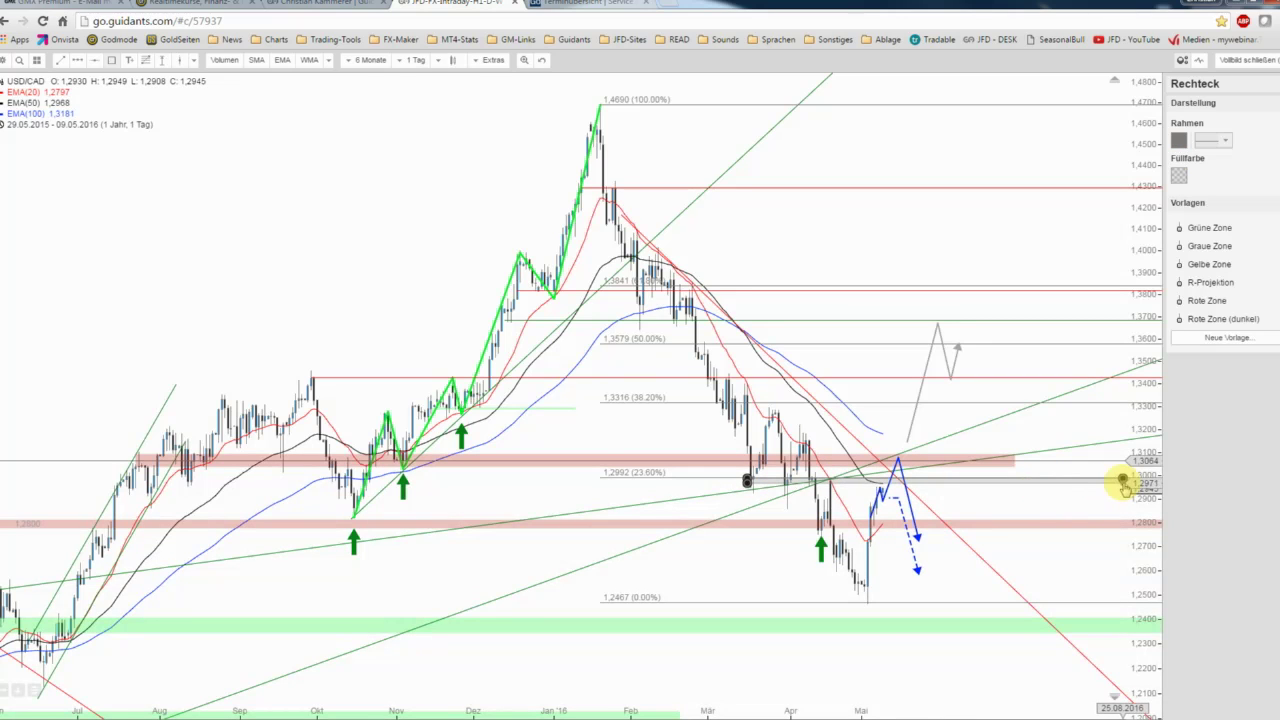
left_click(1215, 318)
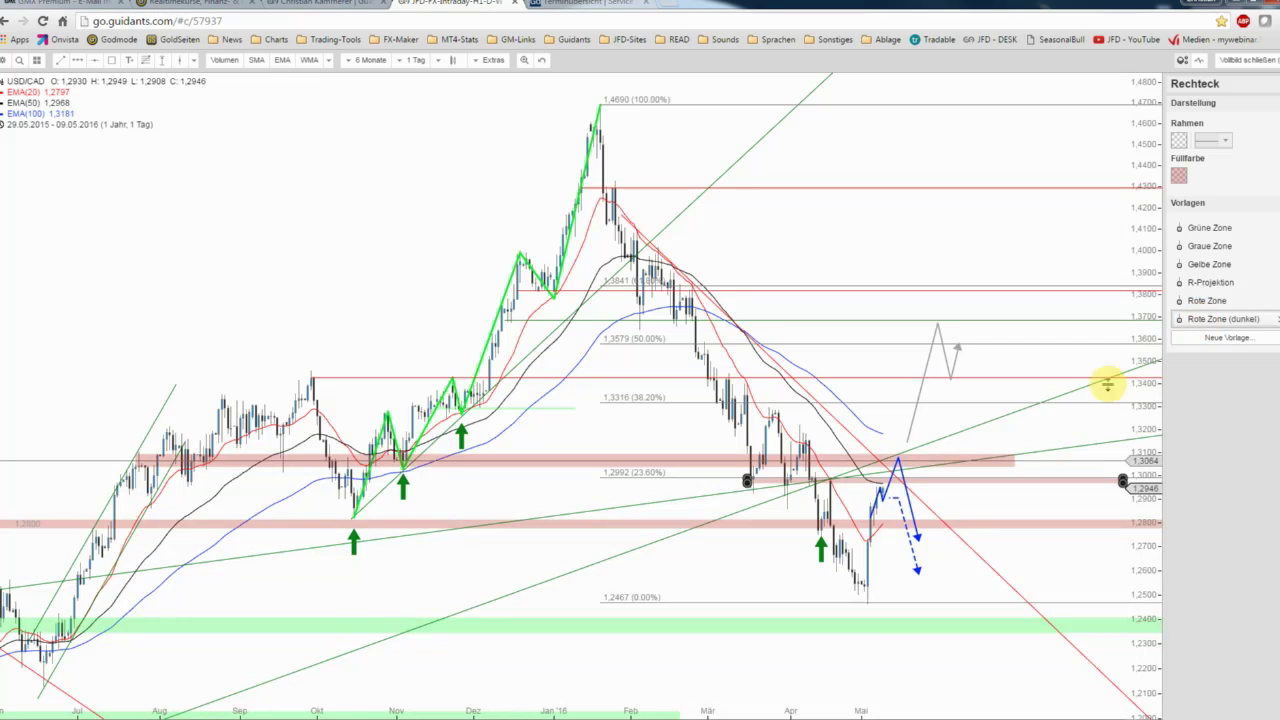
Extend the upper pink zone to the price axis
left_click(988, 459)
left_click_drag(1016, 470, 1160, 466)
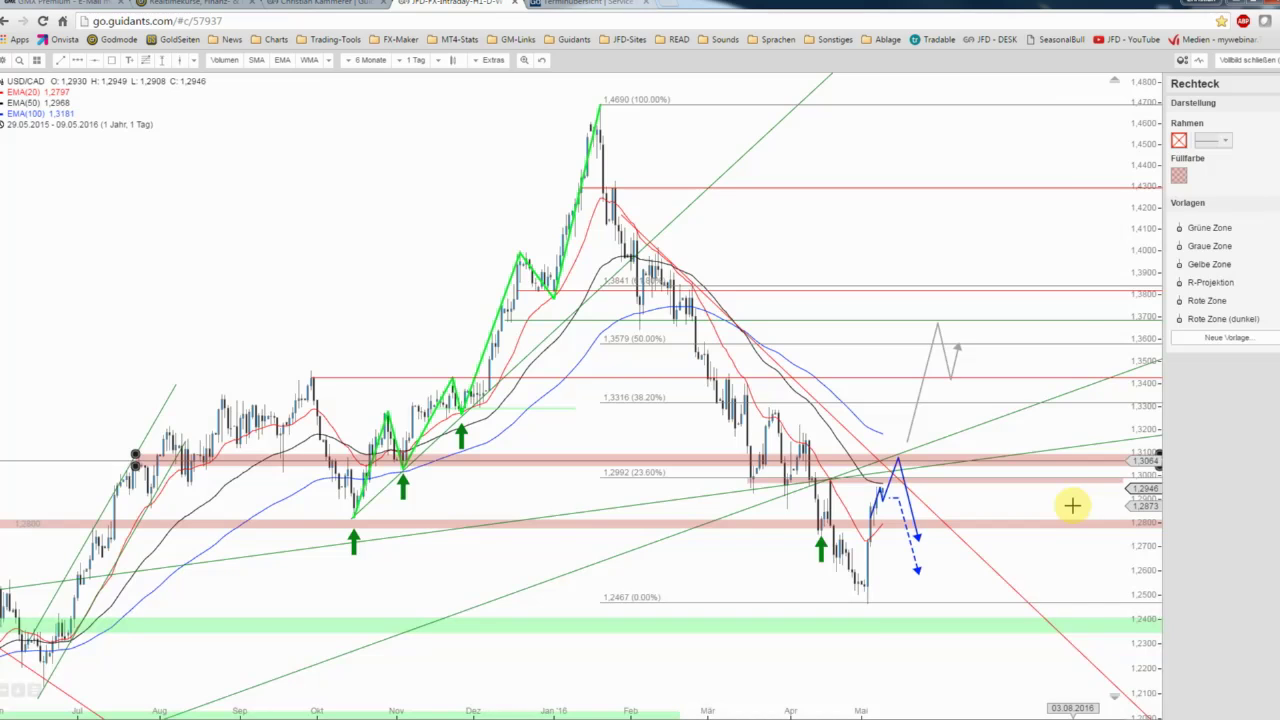
left_click(1068, 506)
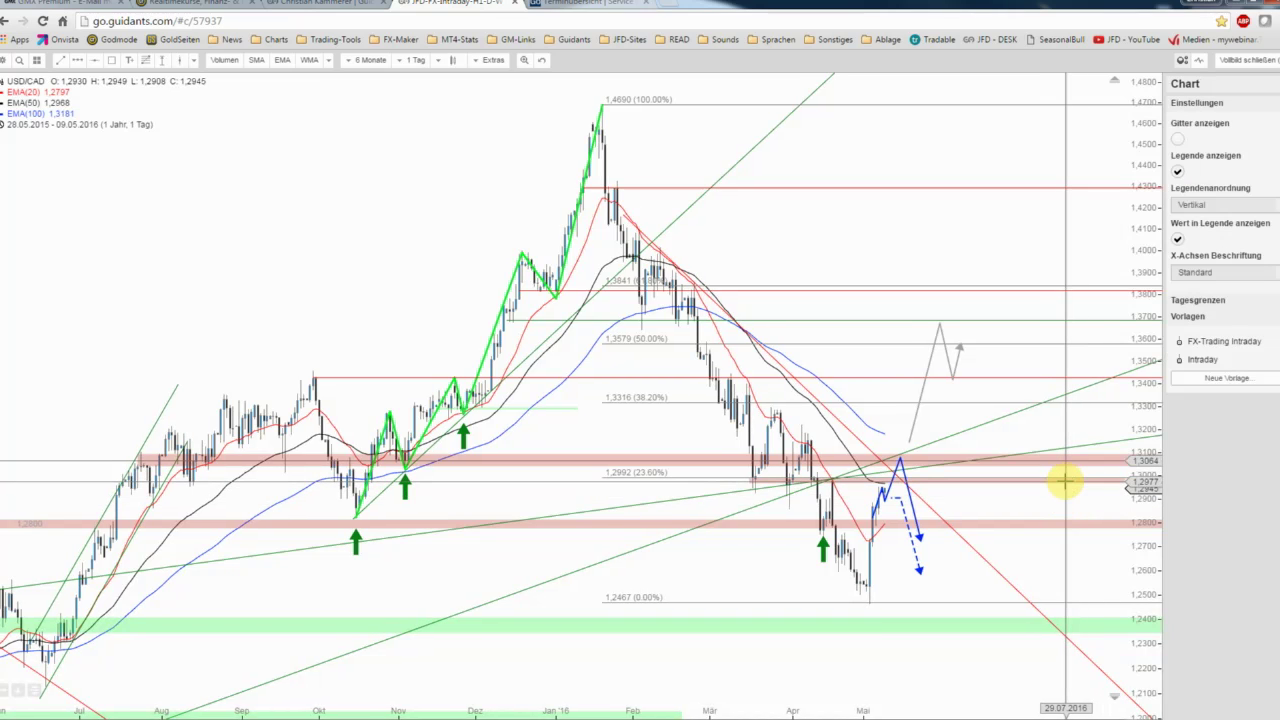
left_click(1065, 482)
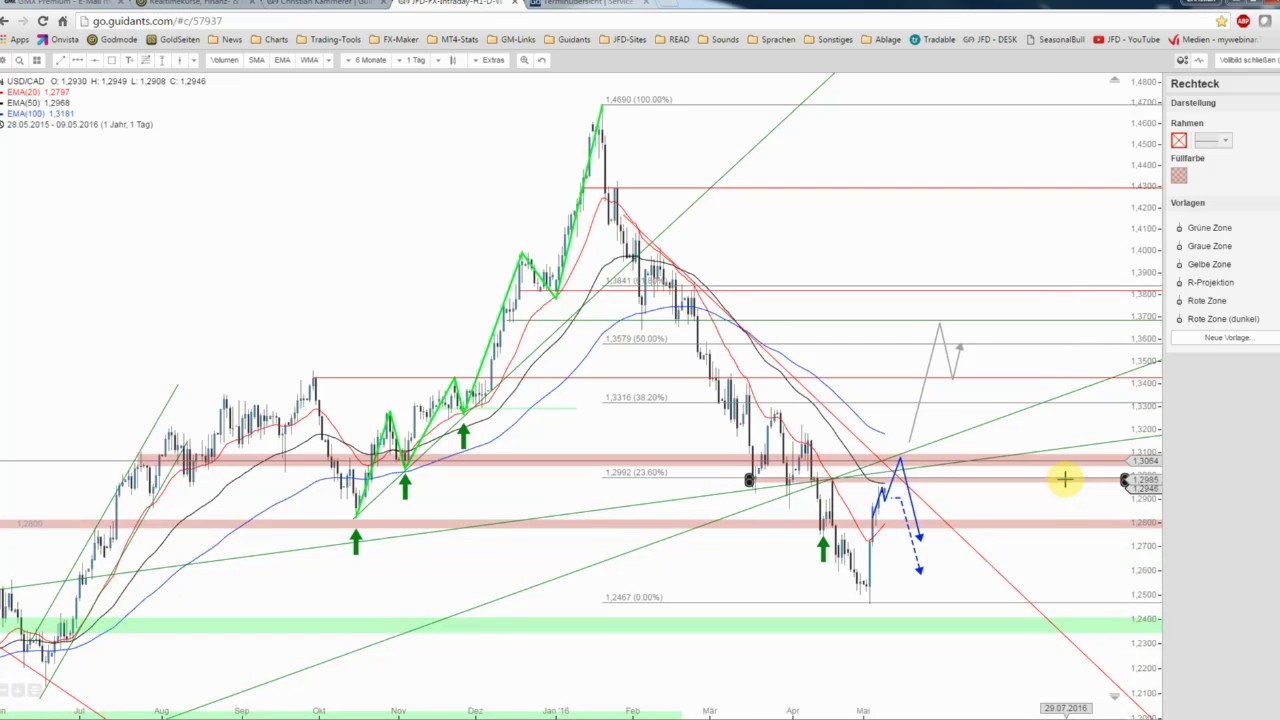
left_click(1062, 490)
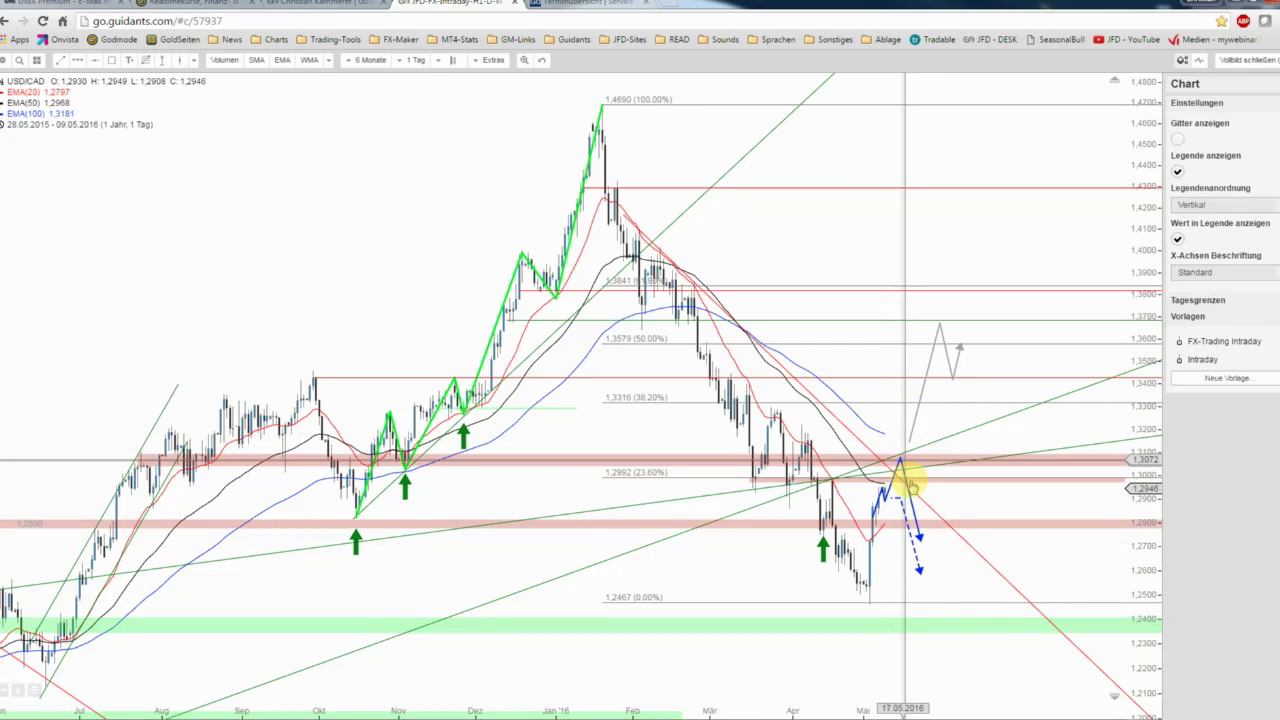
Raise the blue forecast path's peak to about 1.3139
left_click(900, 461)
left_click_drag(900, 461, 900, 442)
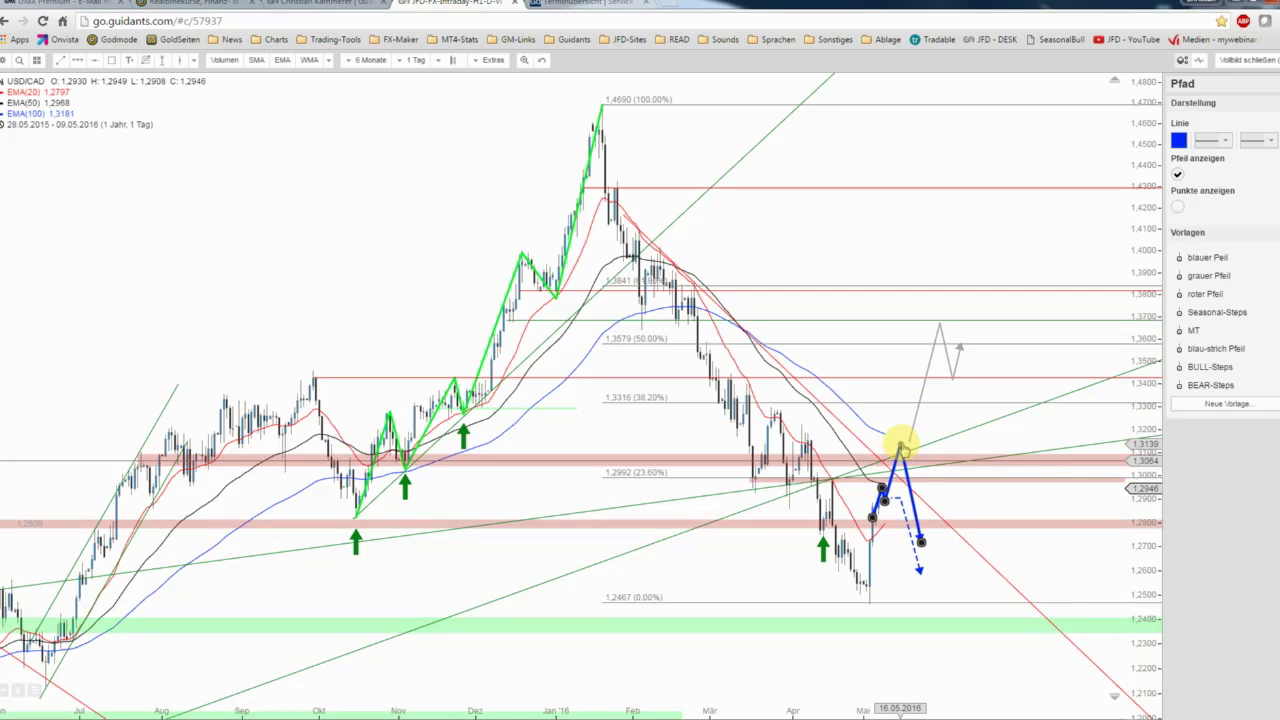
left_click(949, 496)
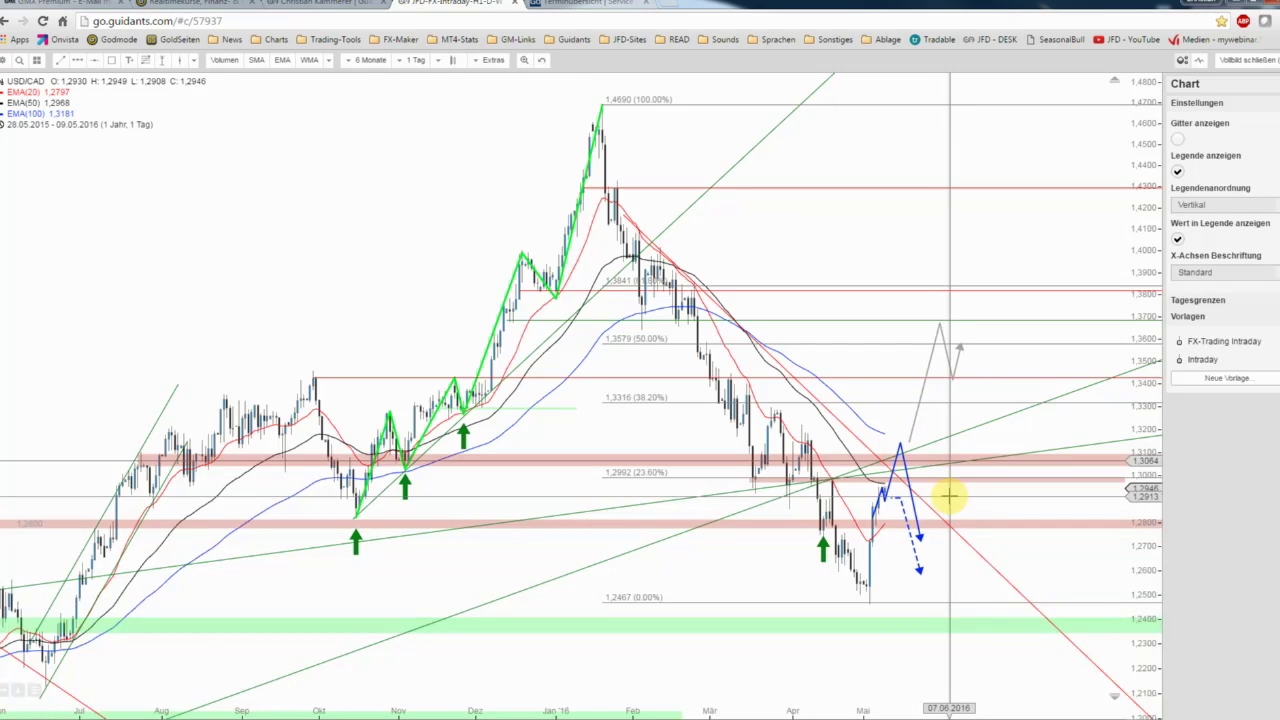
left_click(5, 60)
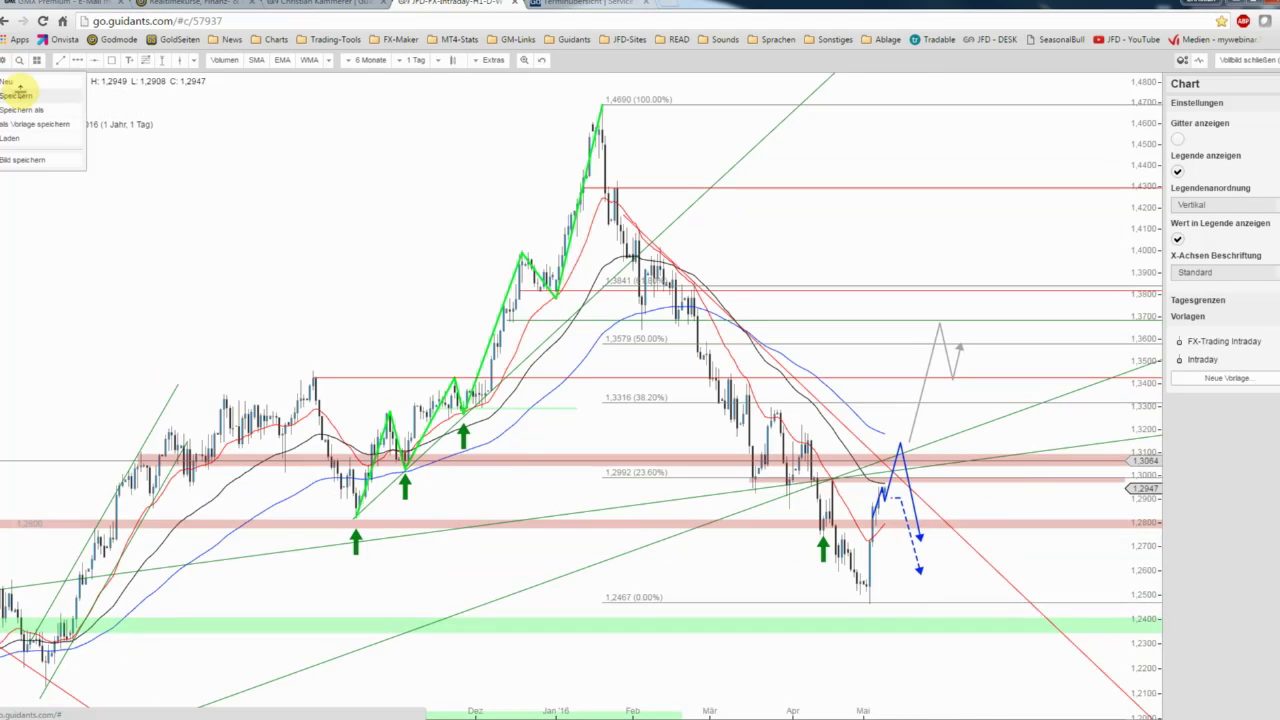
Save the daily chart and zoom in to about 10 months
left_click(18, 94)
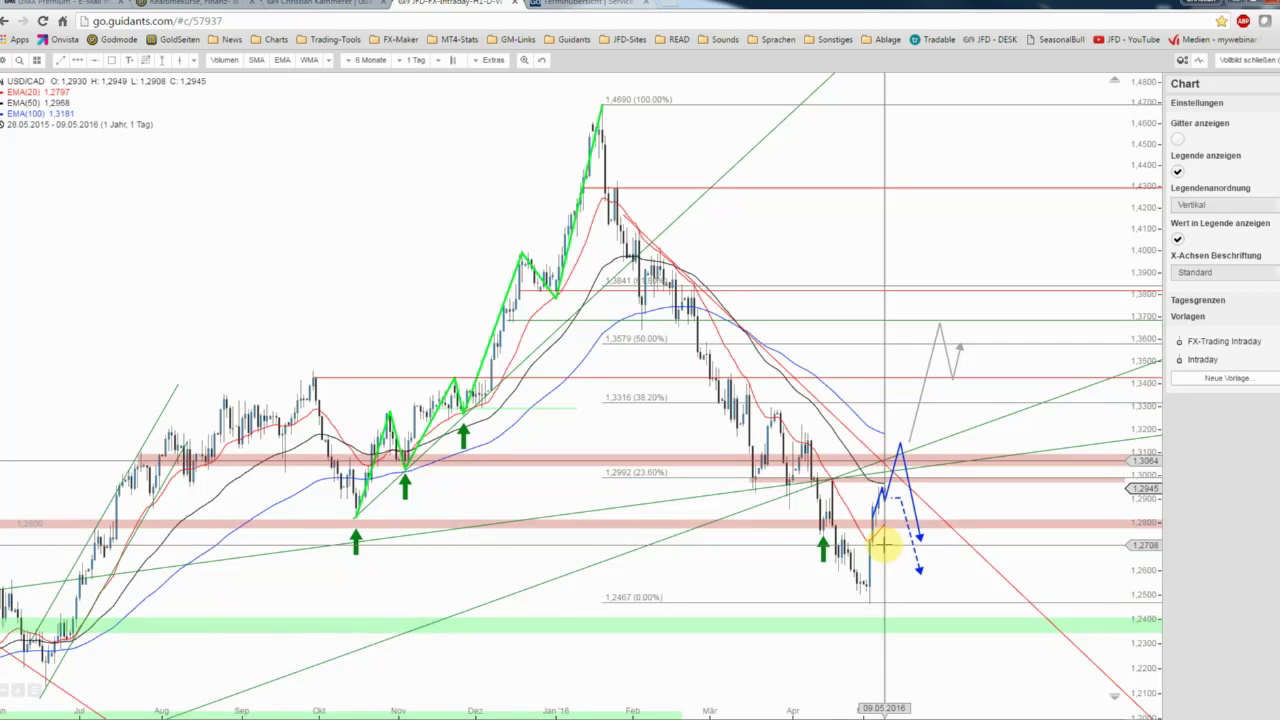
scroll(884, 543, "up", 2)
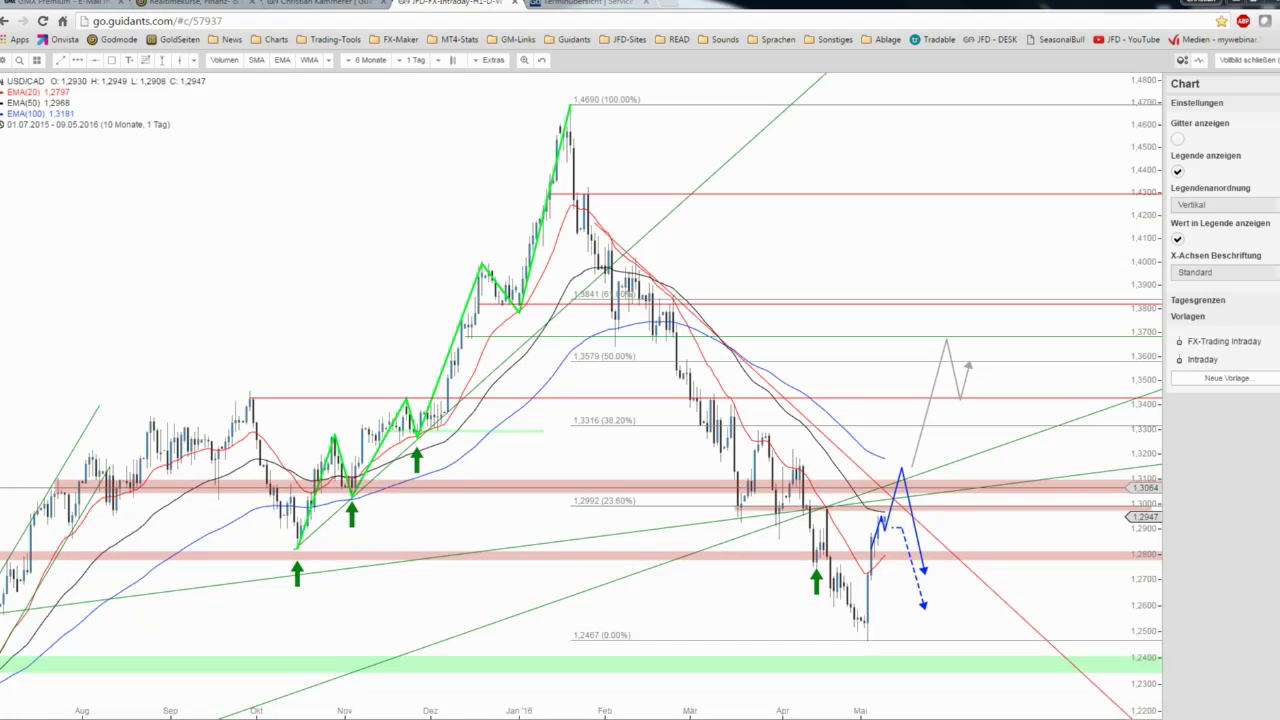
Bring up ForexBull's volatility overview and set the seasonality indicator to 40 preview days for USDCAD-7-22
key("alt+Tab")
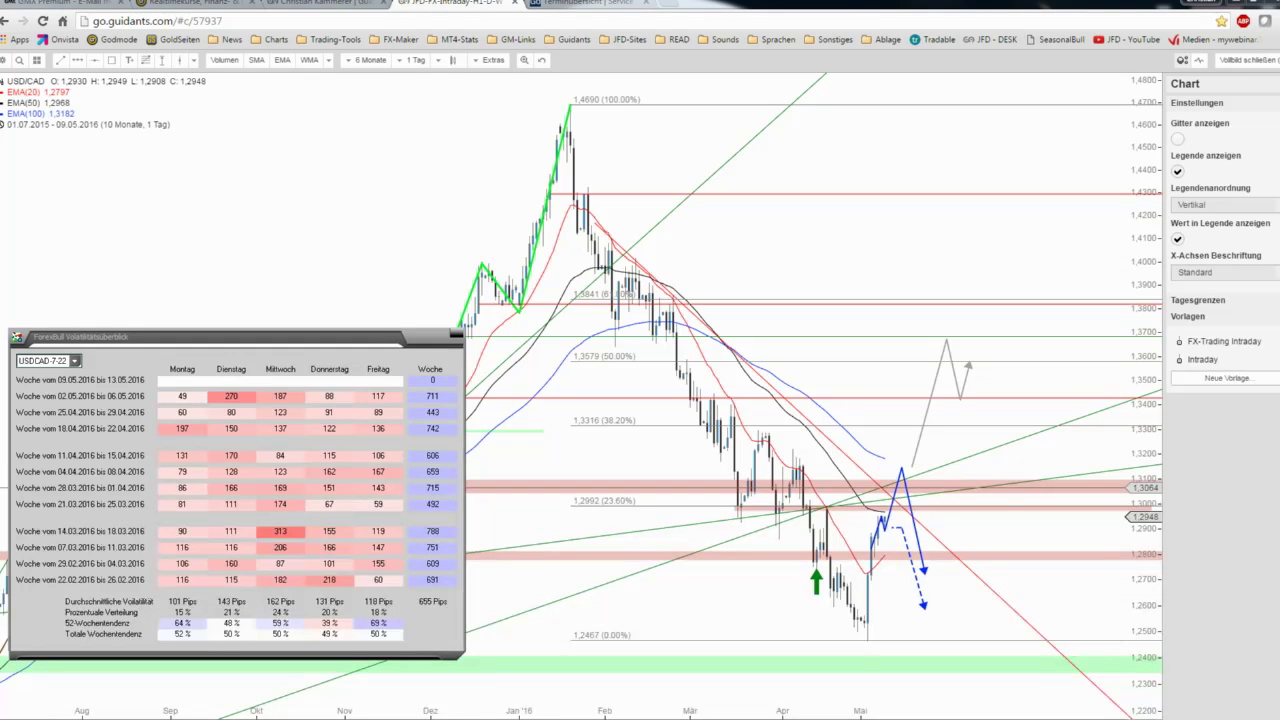
left_click_drag(290, 178, 337, 110)
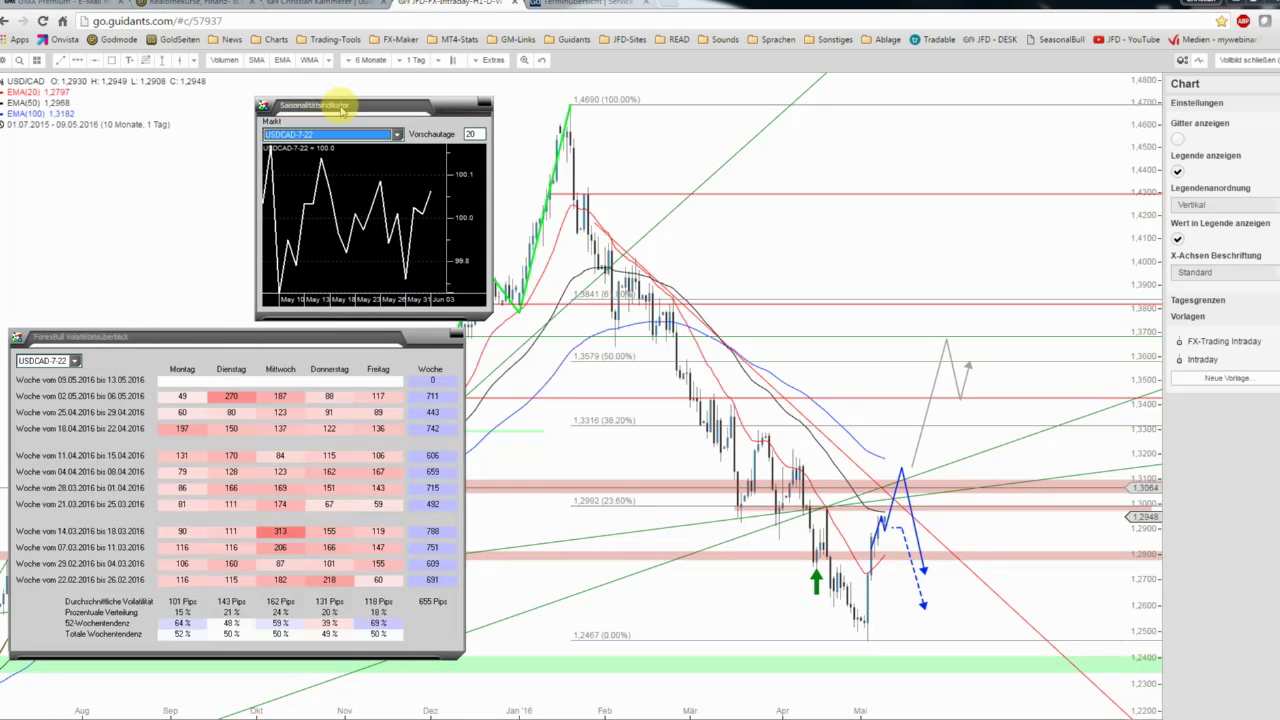
left_click(398, 133)
double_click(470, 133)
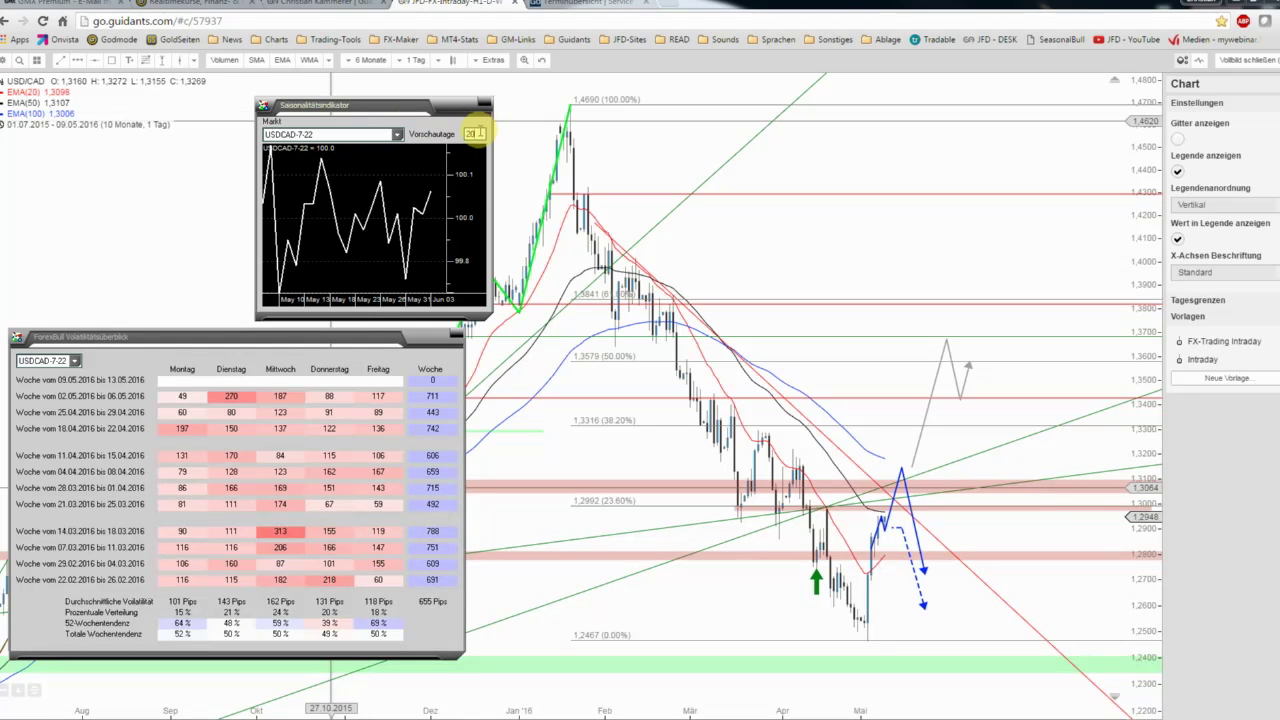
type("40")
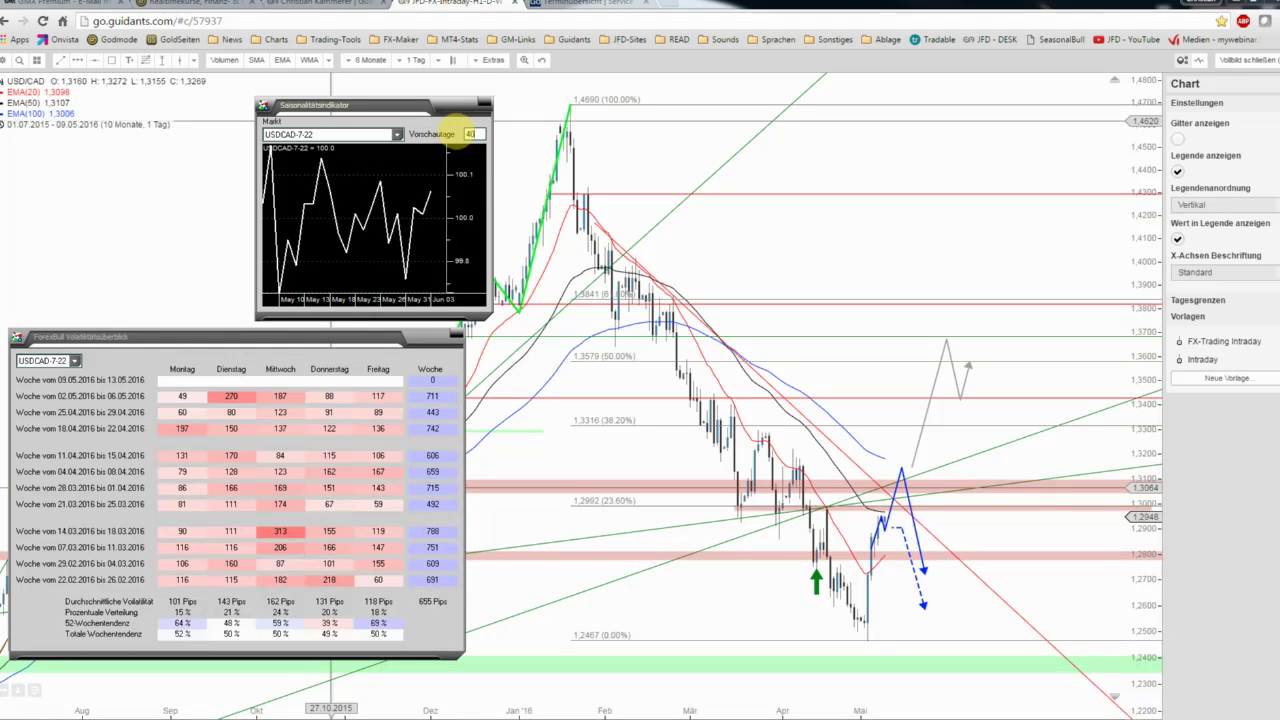
left_click(382, 134)
left_click(372, 148)
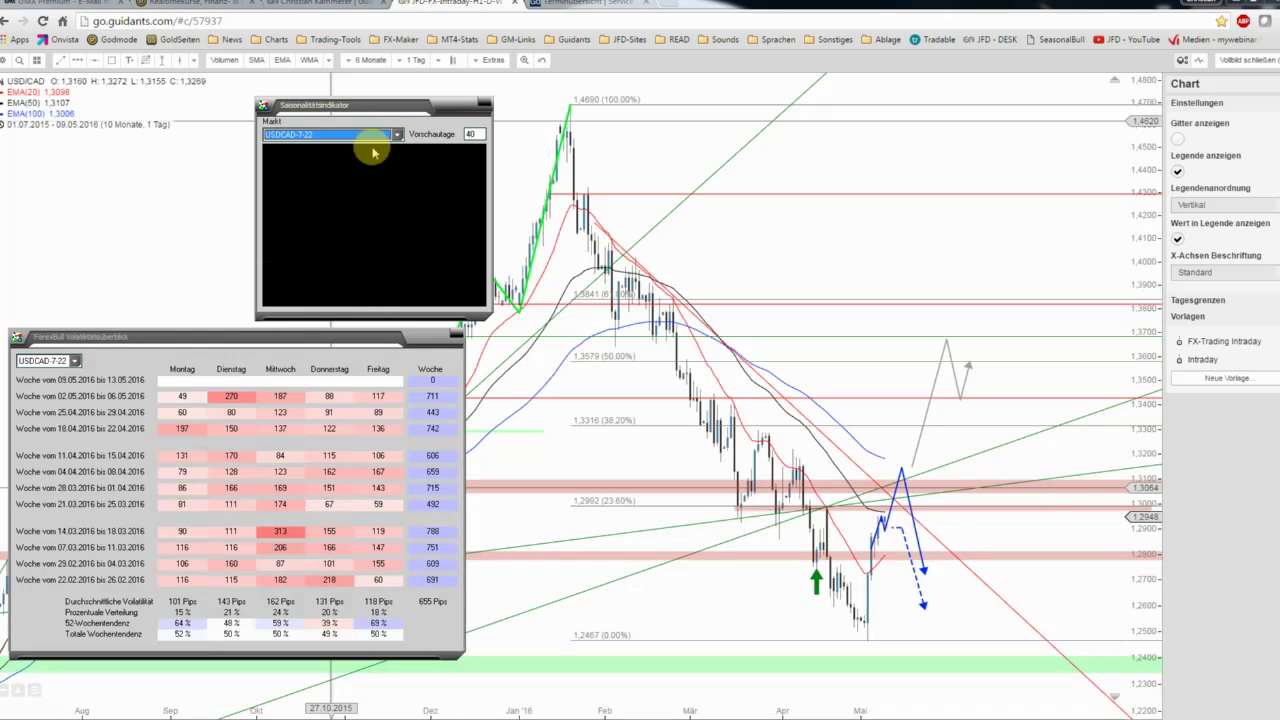